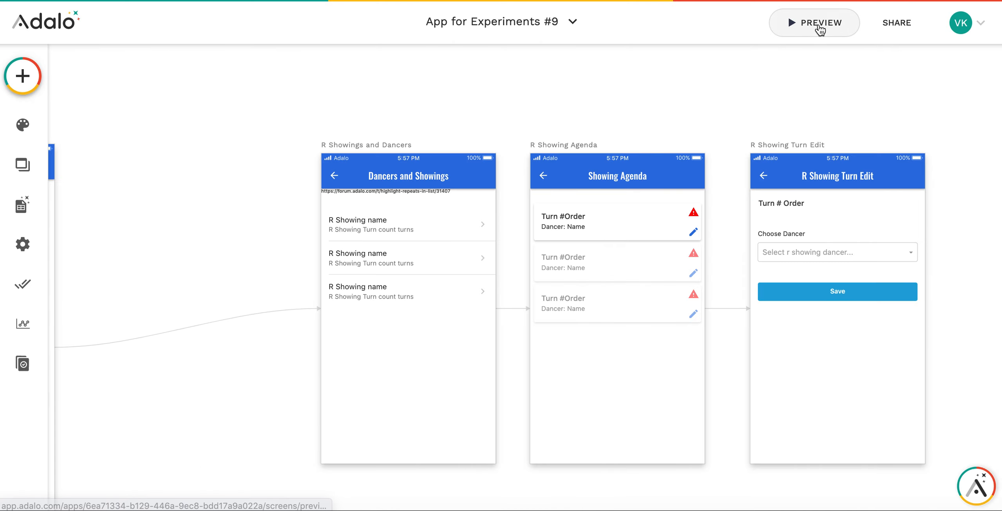
# - Preview the app, open the Talent Show agenda under Dancers and Showings, and examine the repeat warnings on its turns
pyautogui.click(821, 28)
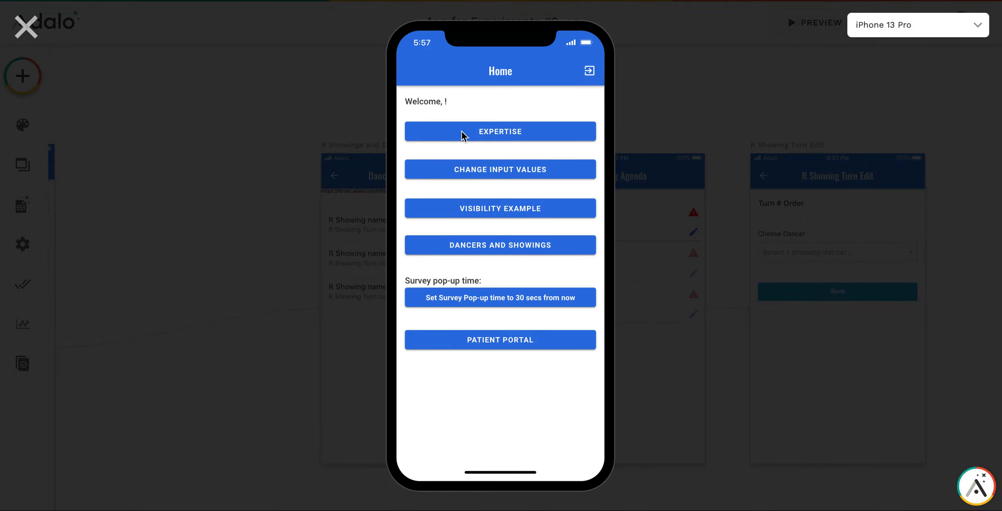
pyautogui.click(516, 245)
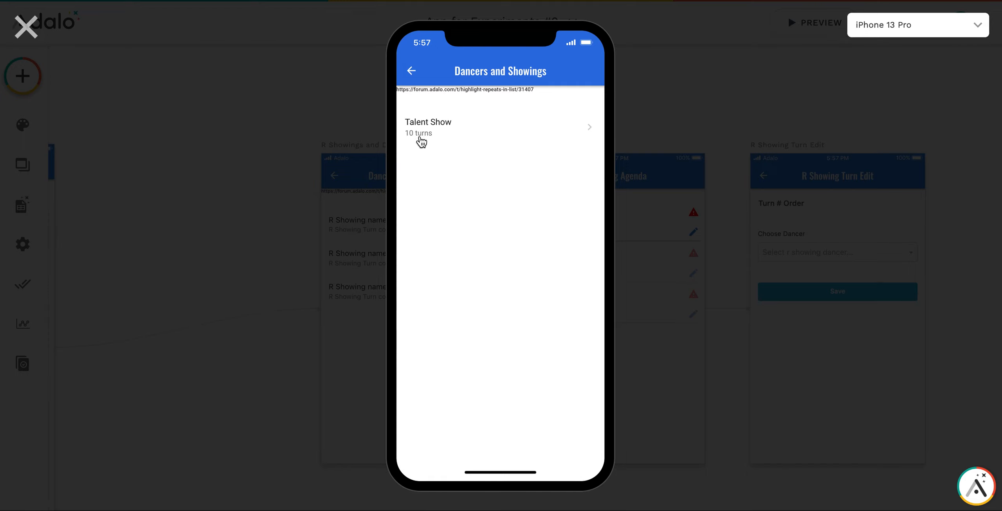
pyautogui.click(422, 141)
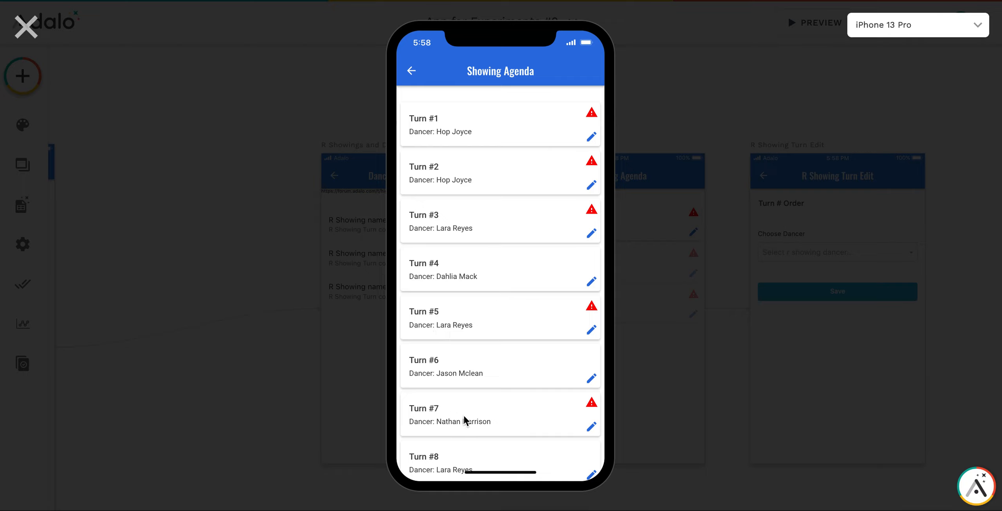
pyautogui.scroll(-1, 460, 231)
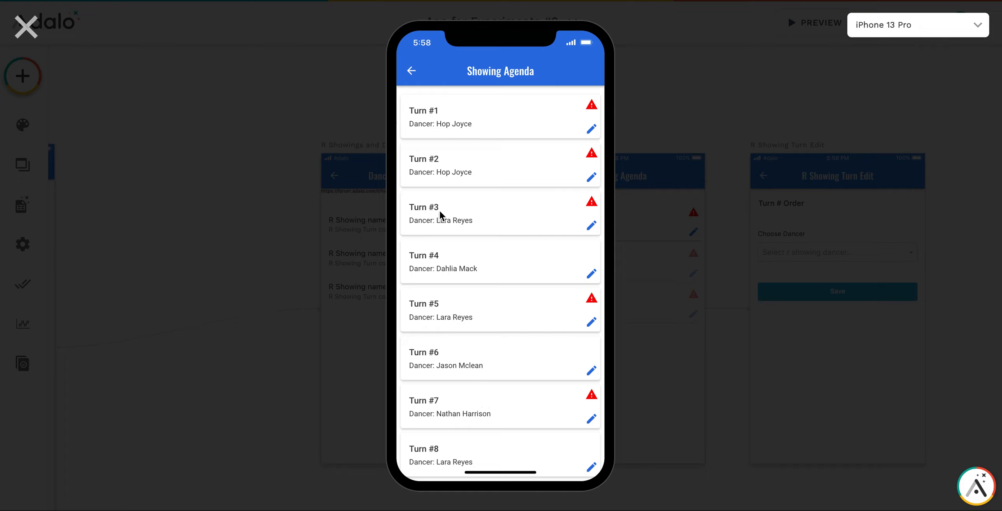
pyautogui.scroll(1, 442, 211)
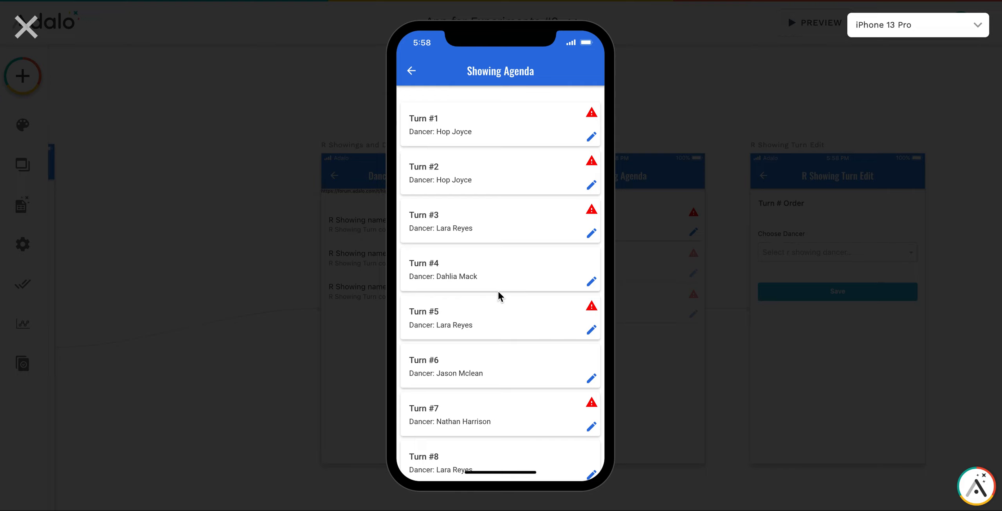
pyautogui.scroll(-1, 498, 292)
pyautogui.scroll(1, 498, 292)
pyautogui.scroll(-5, 493, 319)
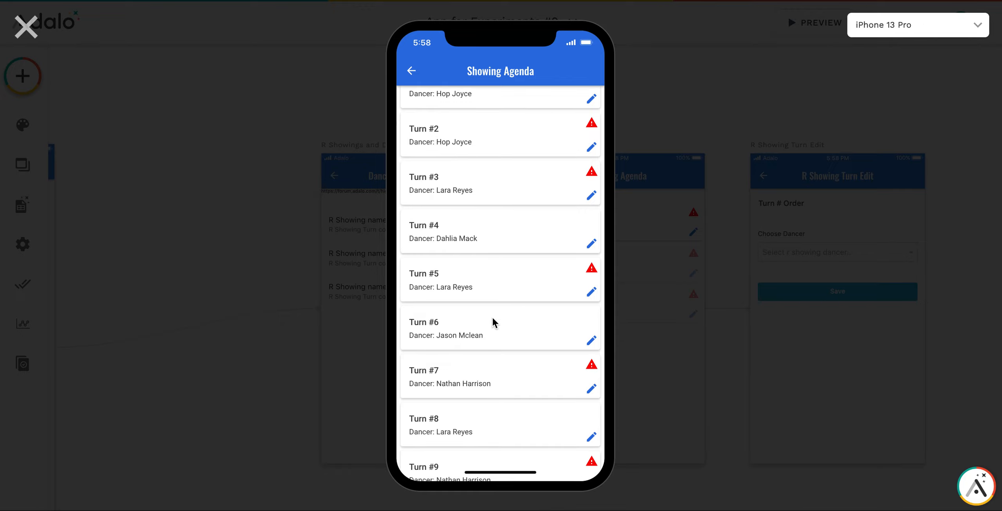
pyautogui.scroll(5, 491, 316)
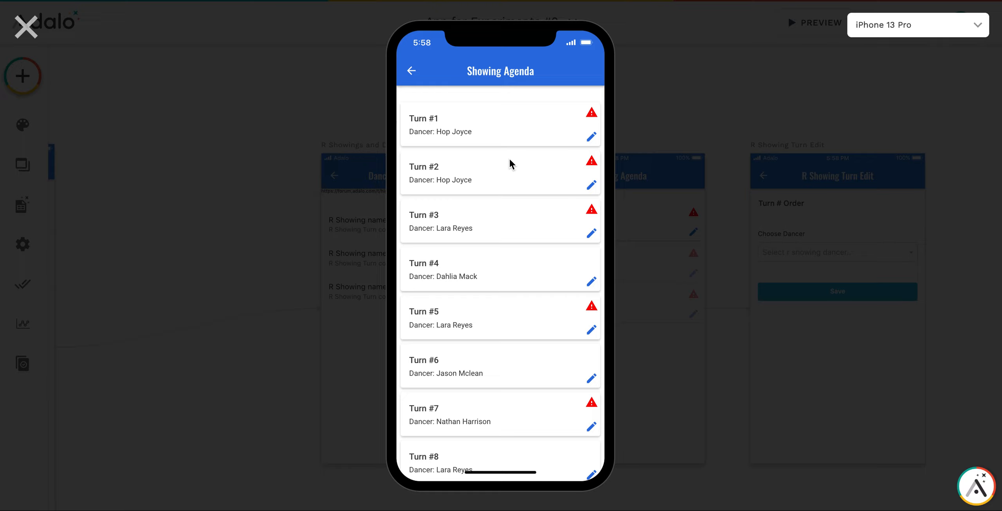
# - Reassign Turn #2 to the second dancer in the list, save it, and review the warnings in the Showing Agenda
pyautogui.click(592, 184)
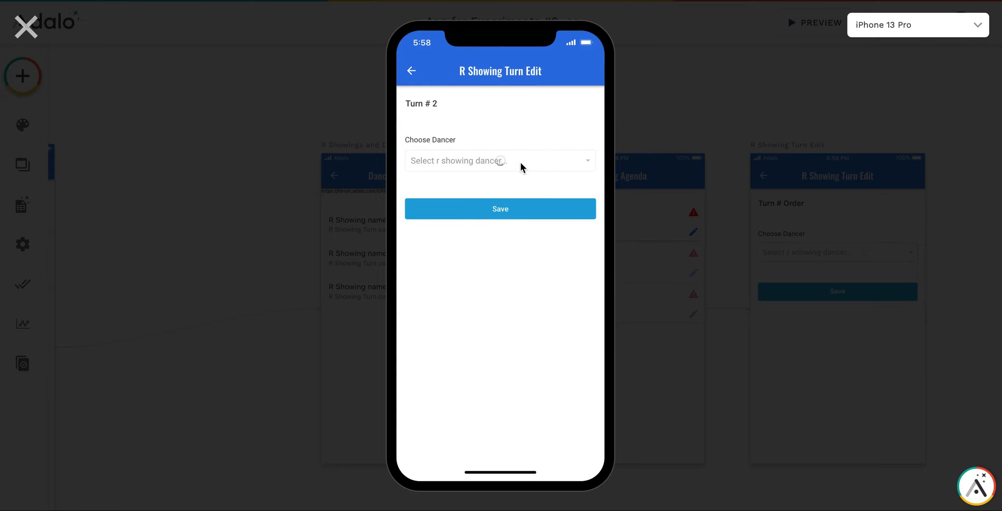
pyautogui.click(520, 165)
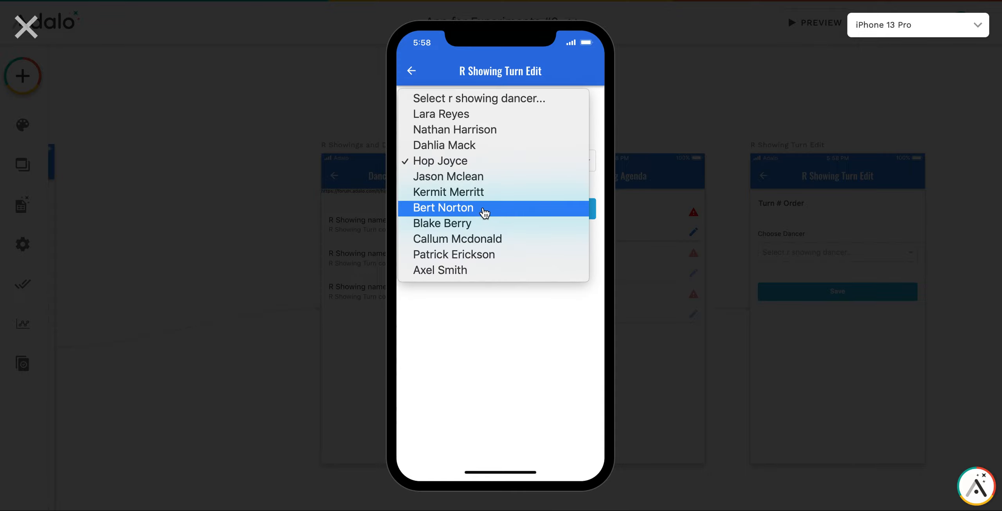
pyautogui.click(479, 129)
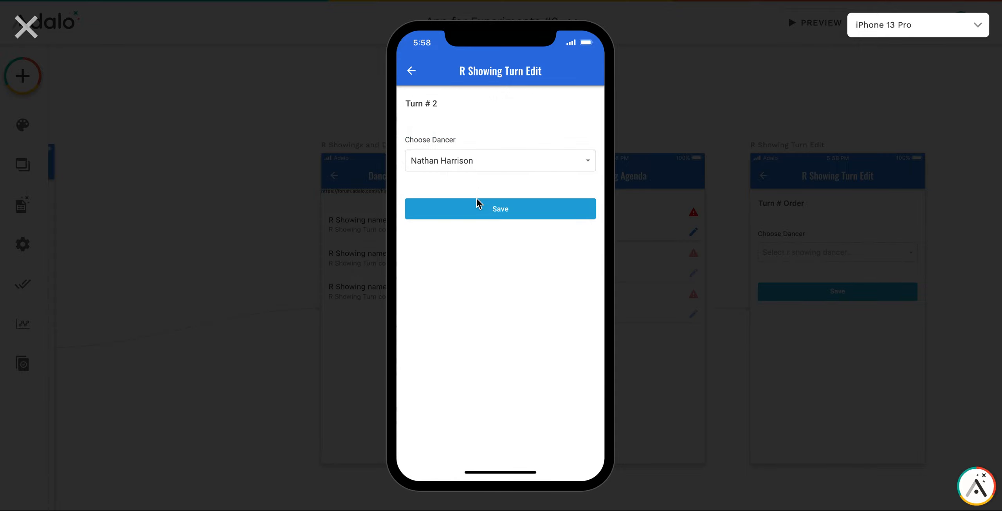
pyautogui.click(474, 215)
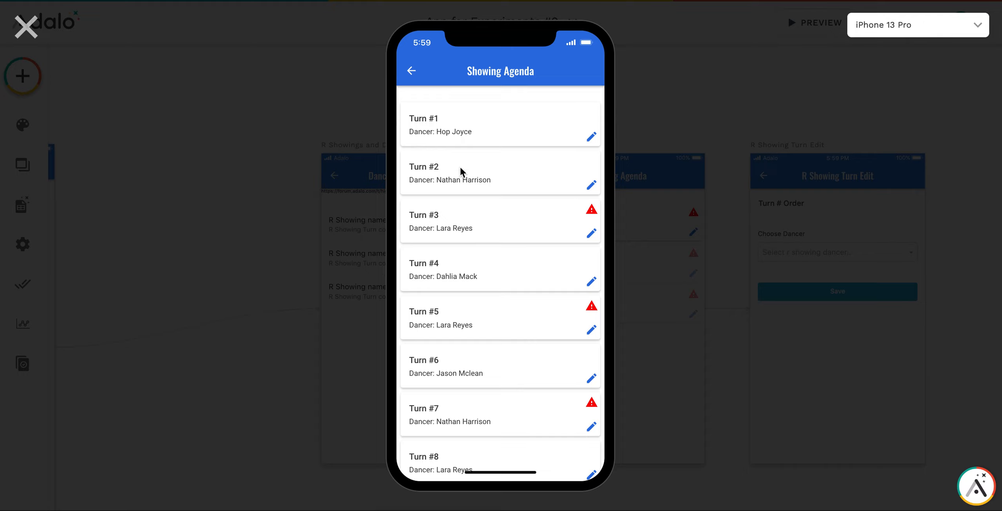
pyautogui.scroll(-1, 473, 368)
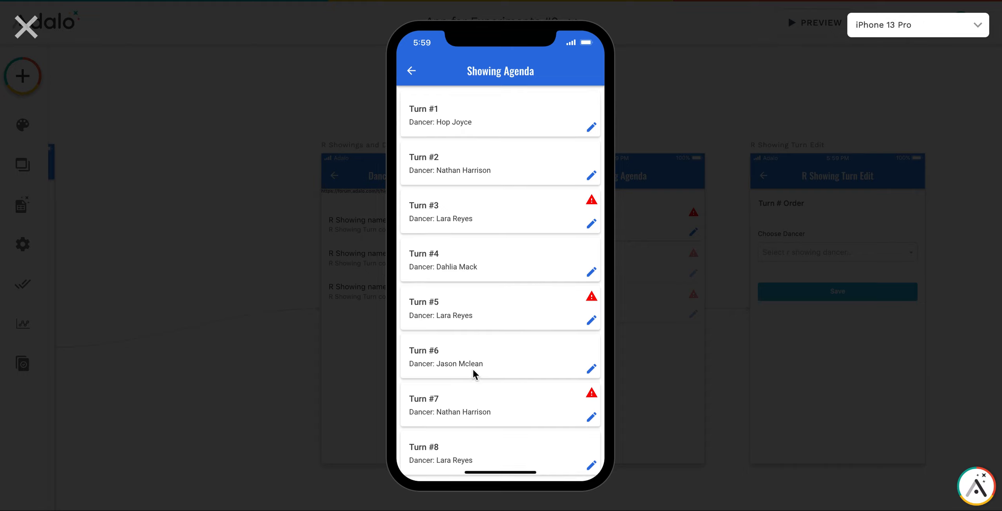
pyautogui.scroll(-5, 474, 434)
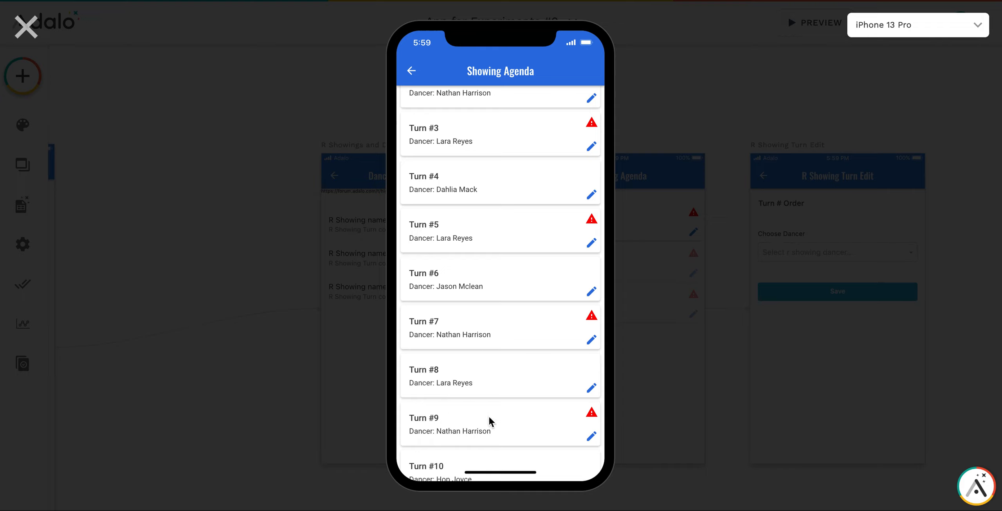
# - Close the preview and examine the properties of the R Showings and R Showing Turns database collections
pyautogui.click(30, 25)
pyautogui.click(22, 204)
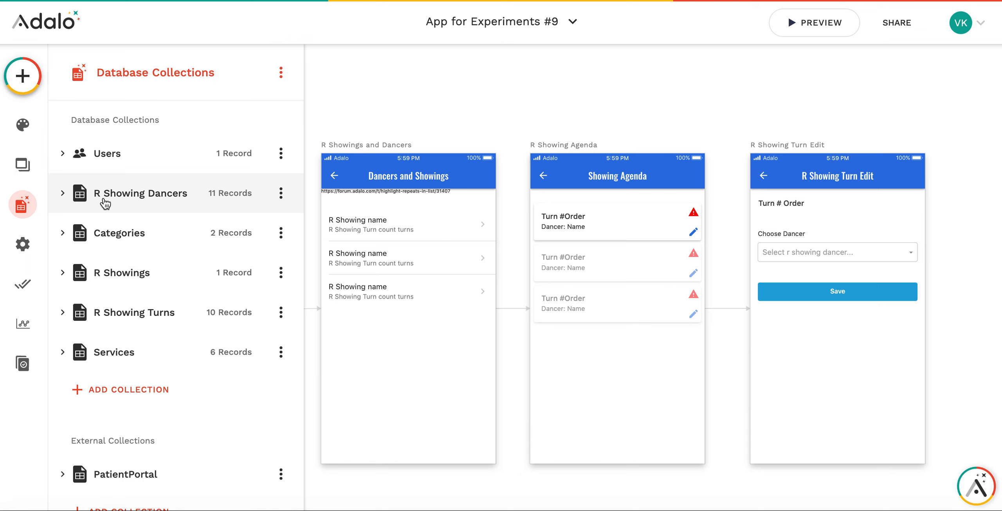
pyautogui.click(130, 284)
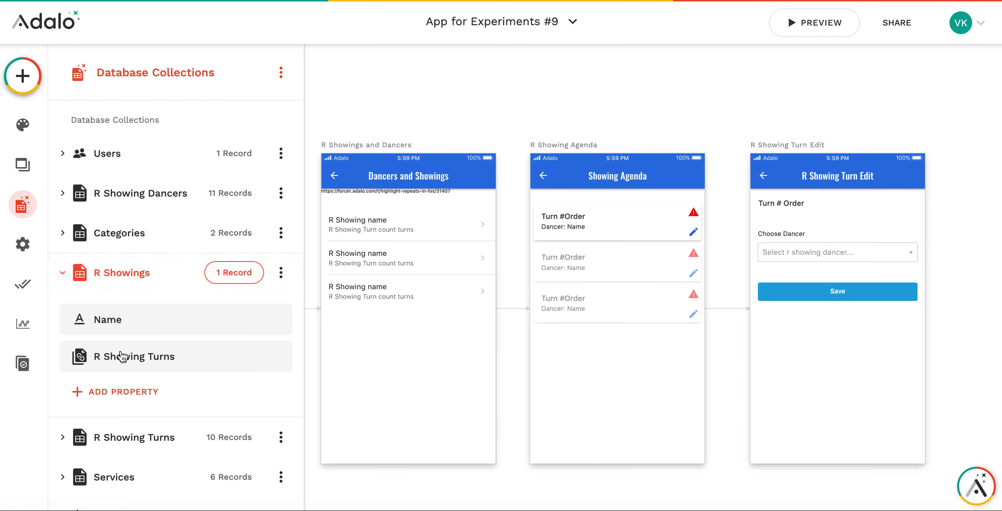
pyautogui.click(122, 276)
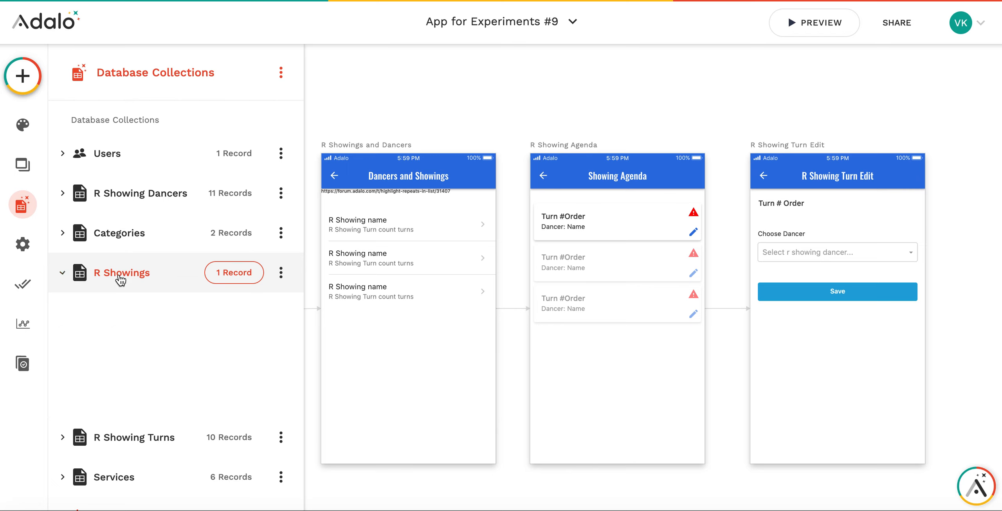
pyautogui.click(134, 316)
pyautogui.scroll(-3, 132, 322)
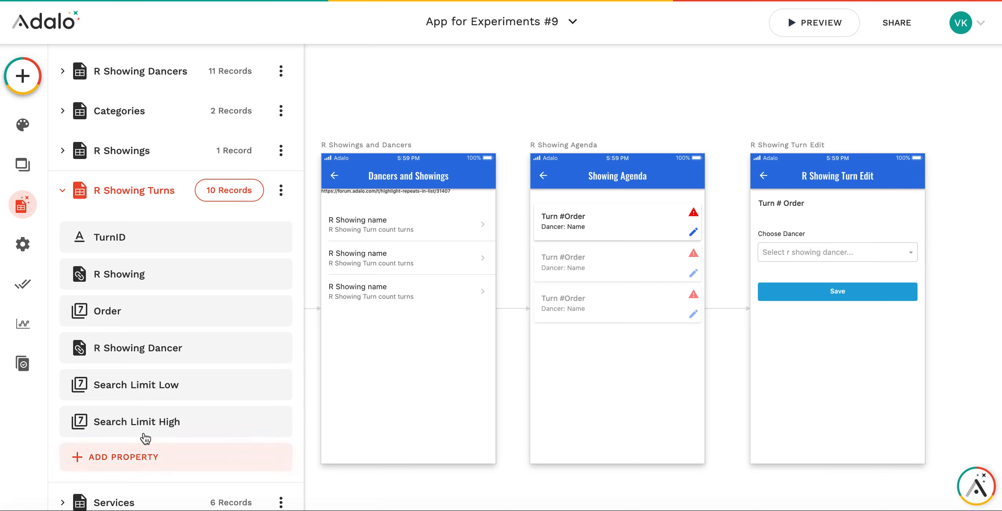
pyautogui.click(129, 192)
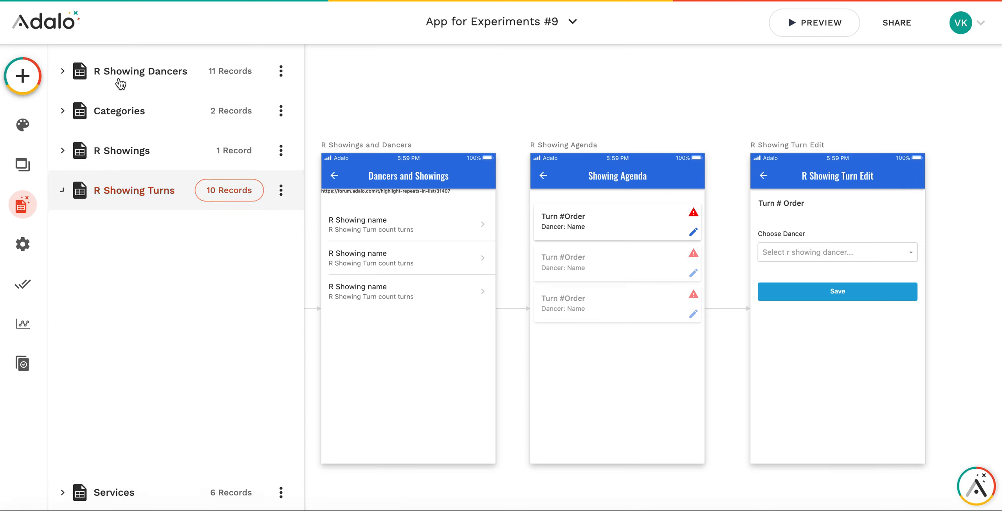
# - Review the properties, records and linked turns of the R Showing Dancers collection, and close it
pyautogui.click(132, 131)
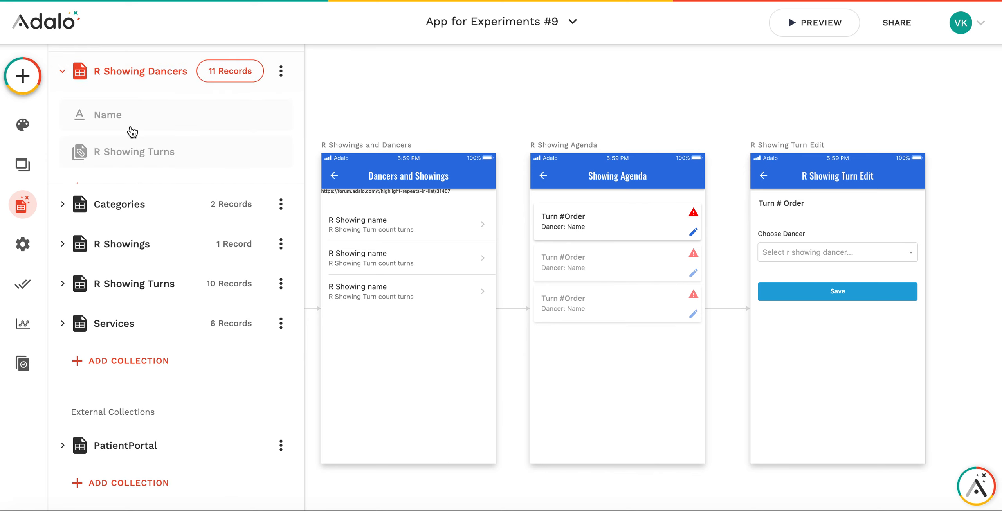
pyautogui.scroll(2, 130, 131)
pyautogui.click(227, 204)
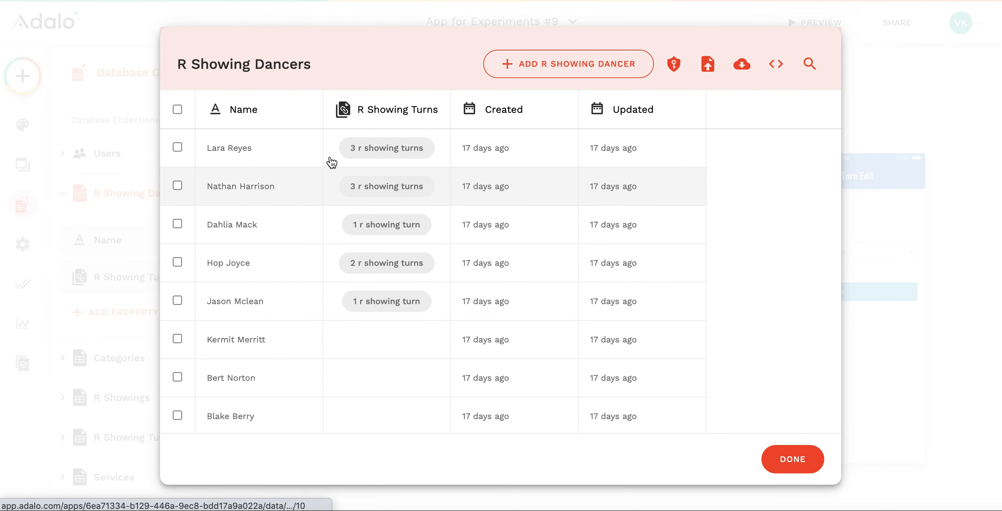
pyautogui.hscroll(1, 282, 263)
pyautogui.hscroll(-1, 344, 148)
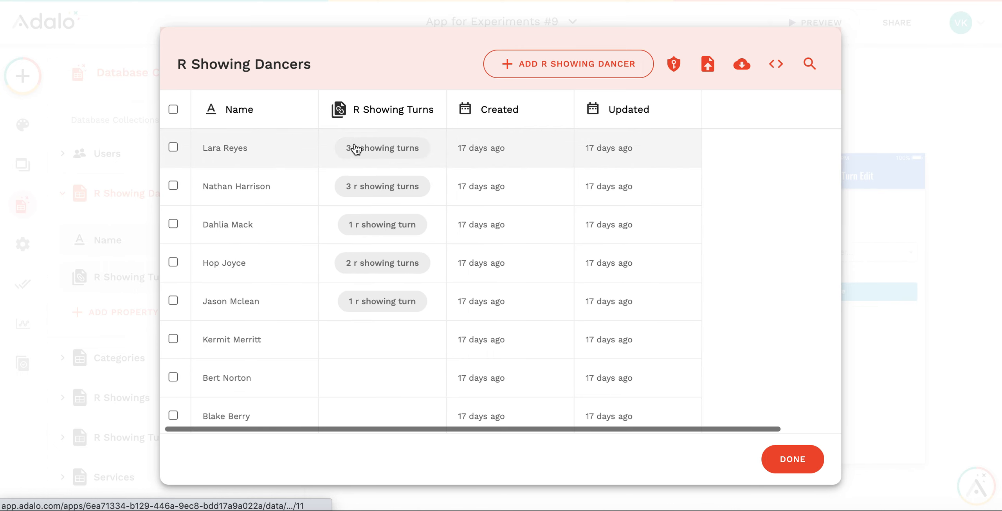
pyautogui.click(773, 455)
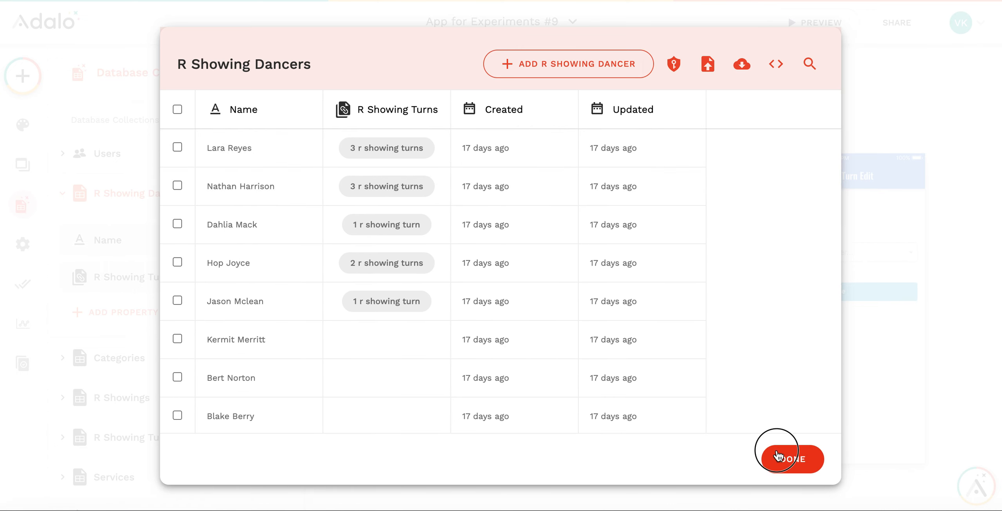
pyautogui.click(151, 189)
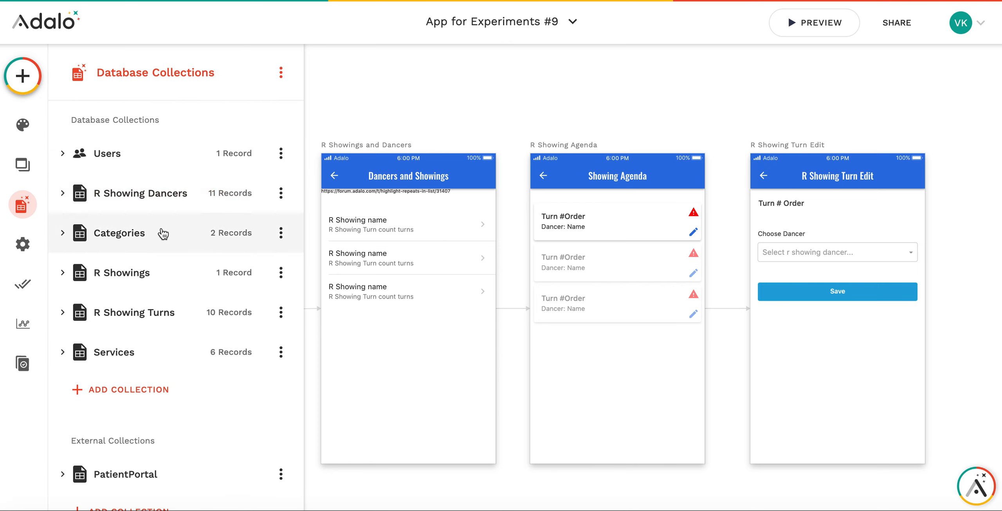
# - Open the R Showing Turns records and widen the Search Limit Low and Search Limit High columns to fit their headings
pyautogui.click(147, 322)
pyautogui.scroll(-3, 220, 328)
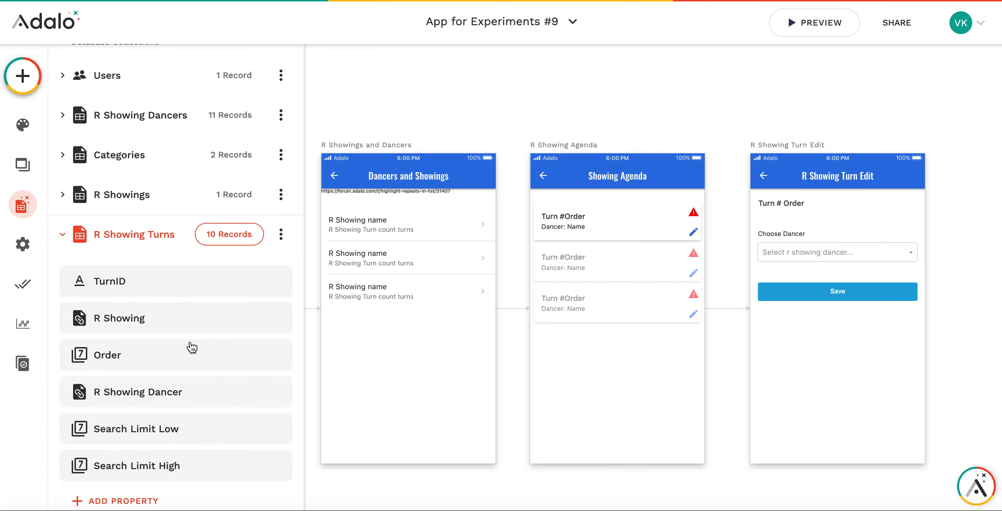
pyautogui.click(229, 219)
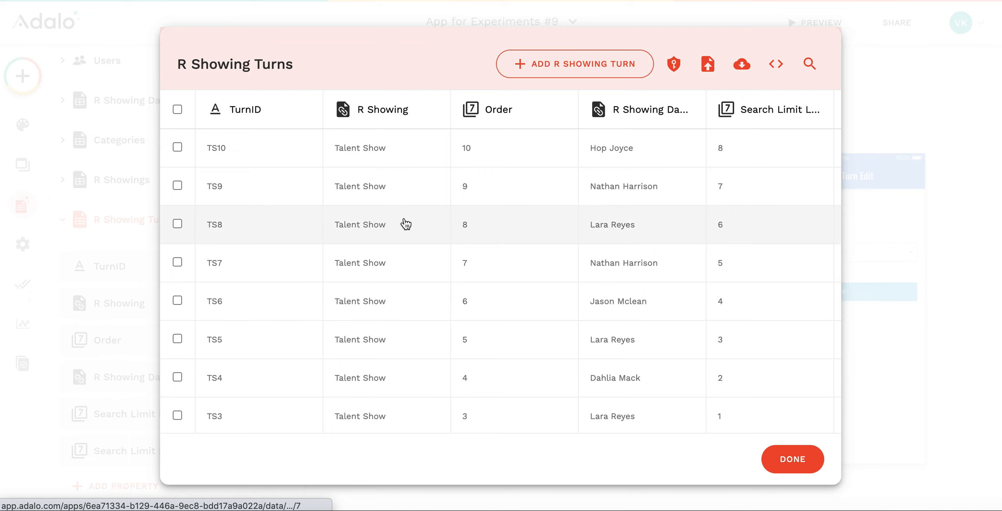
pyautogui.scroll(-2, 406, 224)
pyautogui.scroll(-2, 297, 176)
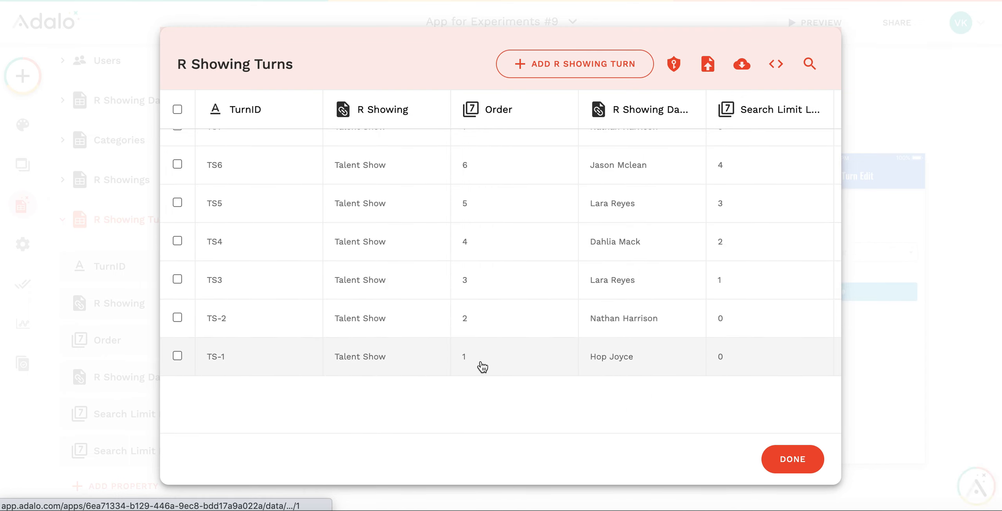
pyautogui.scroll(4, 476, 354)
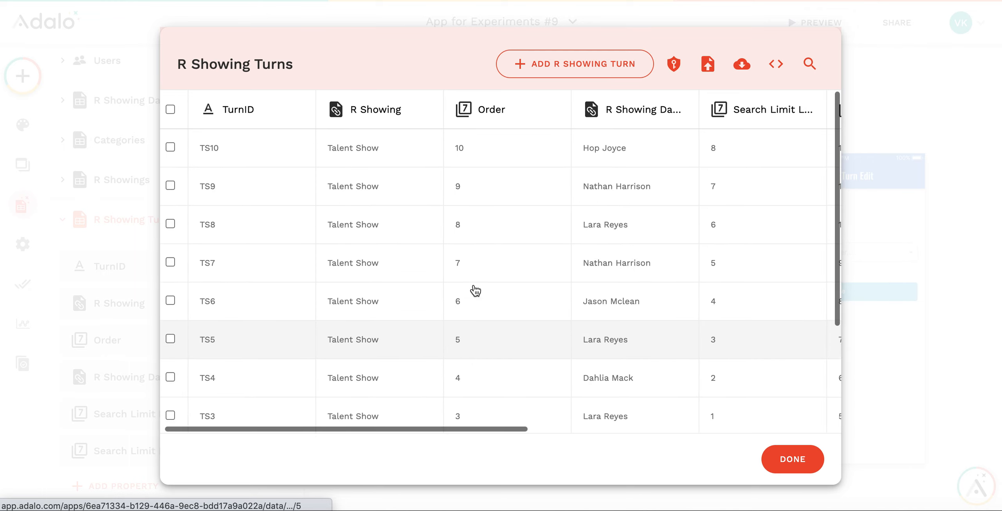
pyautogui.hscroll(2, 489, 339)
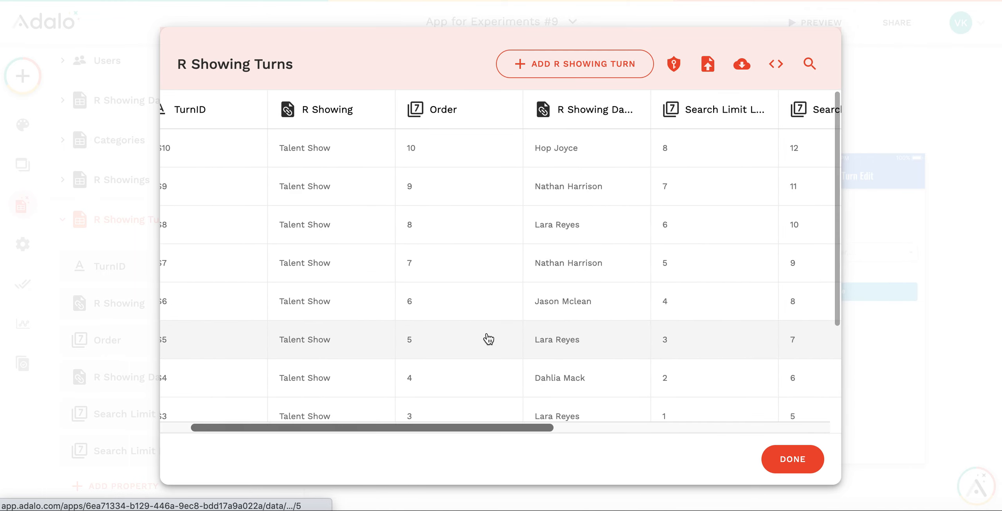
pyautogui.hscroll(6, 488, 339)
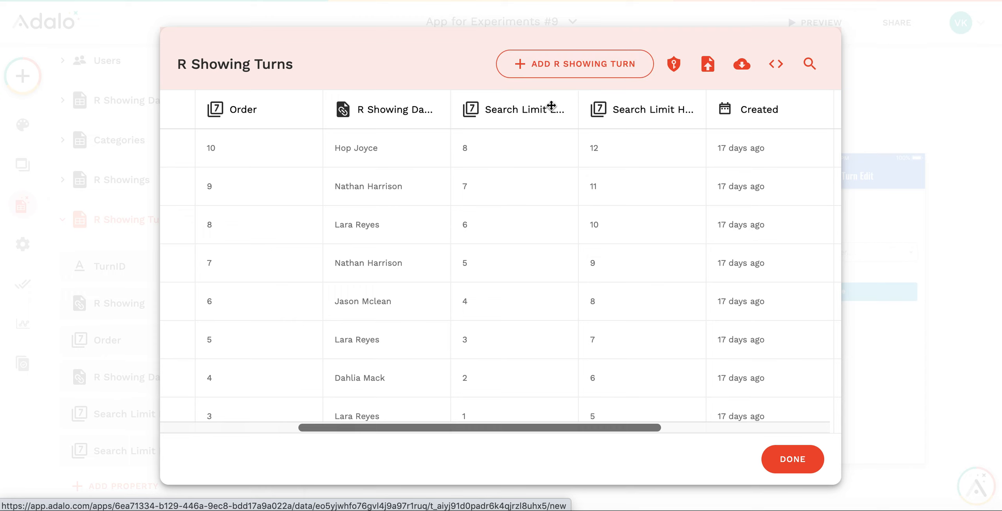
pyautogui.moveTo(579, 109); pyautogui.dragTo(591, 109)
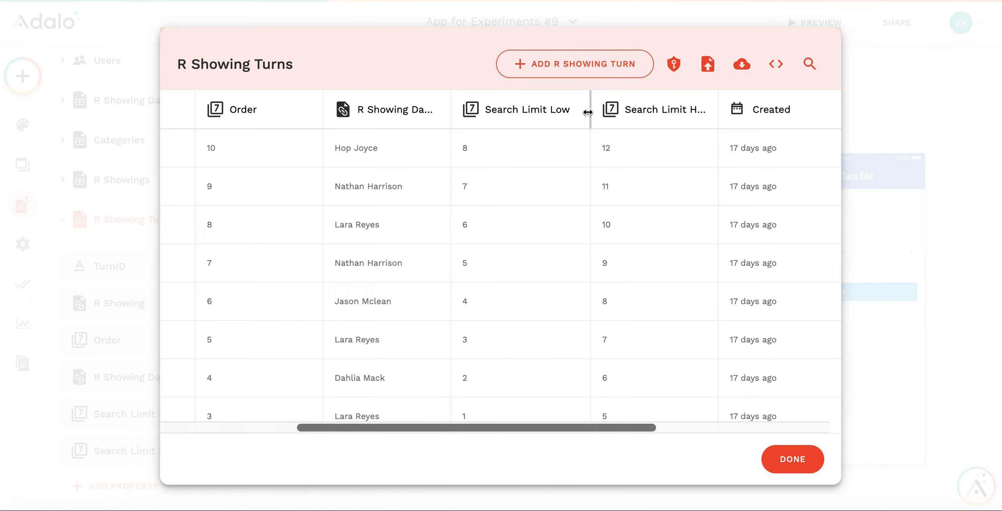
pyautogui.moveTo(720, 117); pyautogui.dragTo(730, 96)
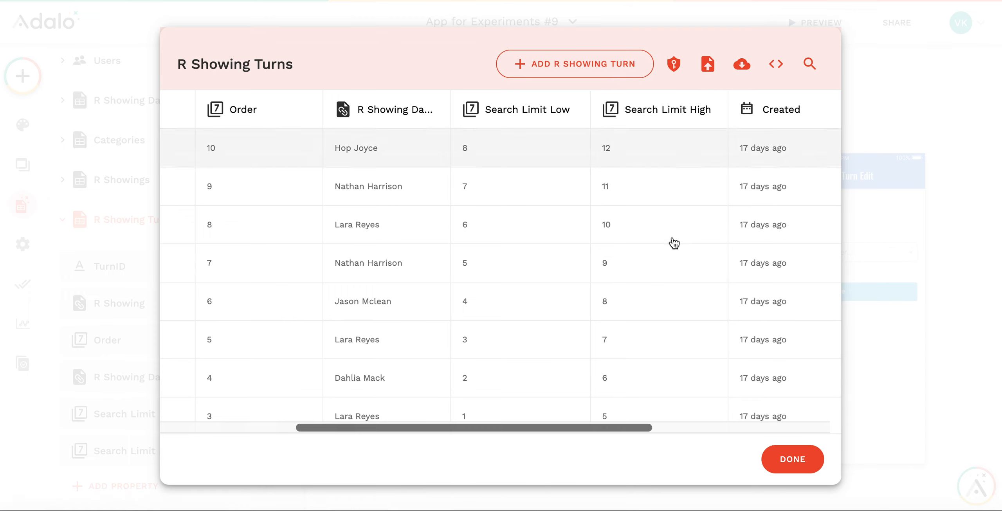
# - Compare the Search Limit Low and Search Limit High values with the Order of each R Showing Turns record
pyautogui.scroll(-1, 674, 243)
pyautogui.scroll(-3, 674, 242)
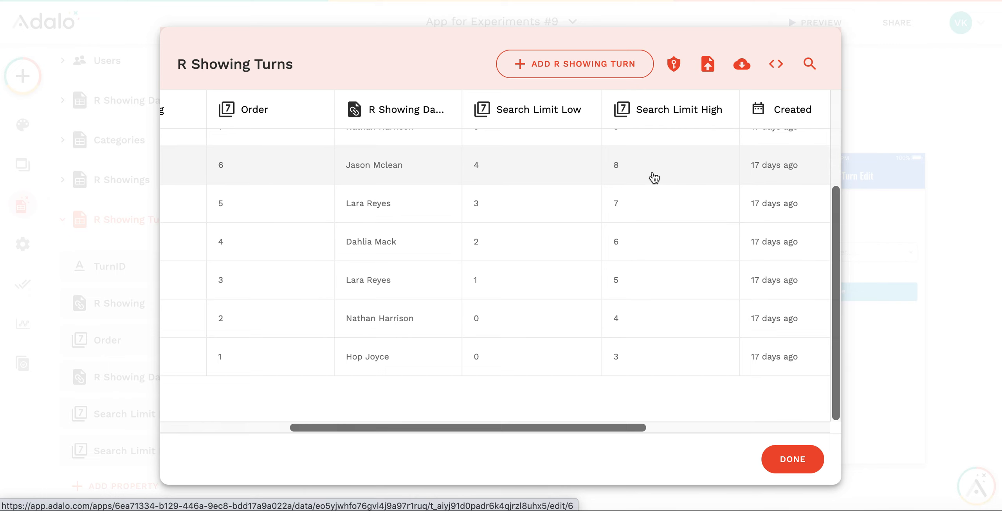
pyautogui.scroll(2, 626, 181)
pyautogui.hscroll(-1, 627, 181)
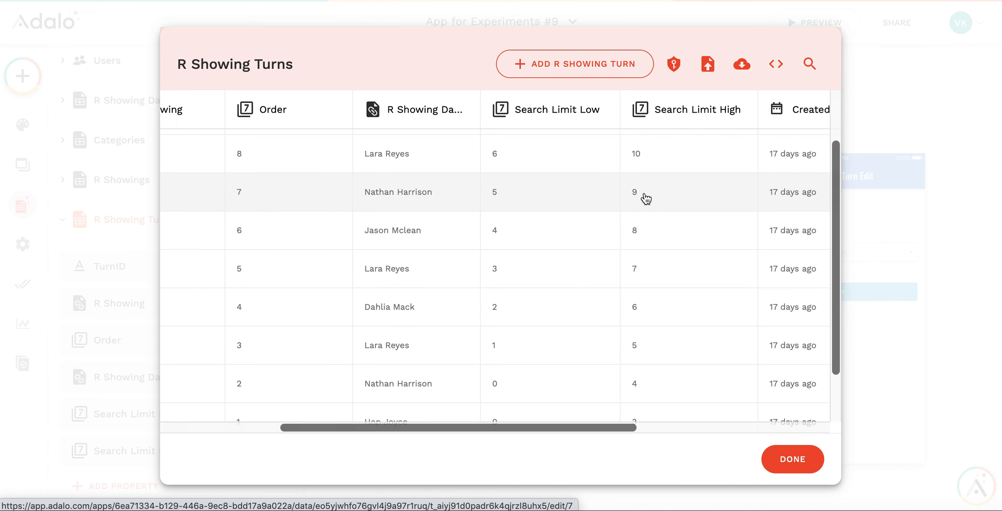
pyautogui.scroll(-1, 644, 197)
pyautogui.scroll(3, 645, 196)
pyautogui.scroll(-5, 646, 197)
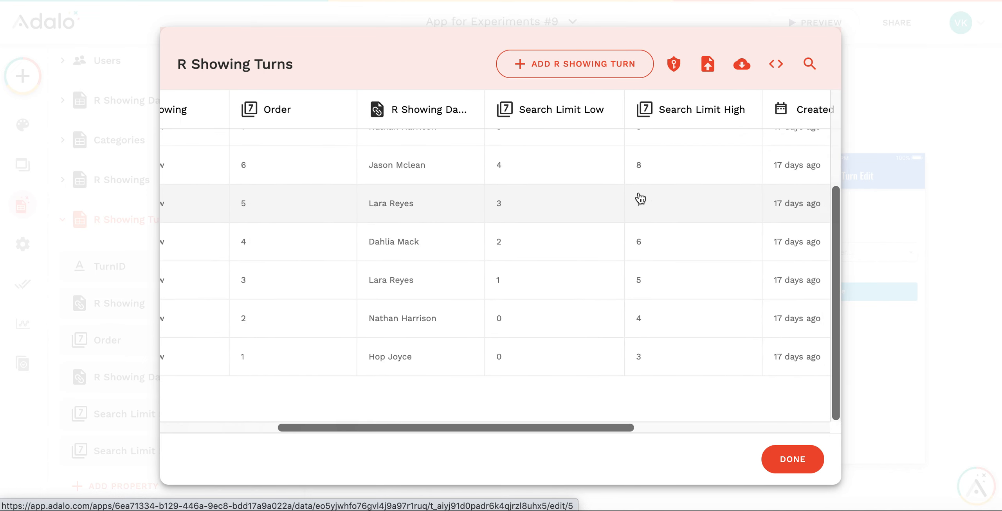
pyautogui.scroll(5, 527, 370)
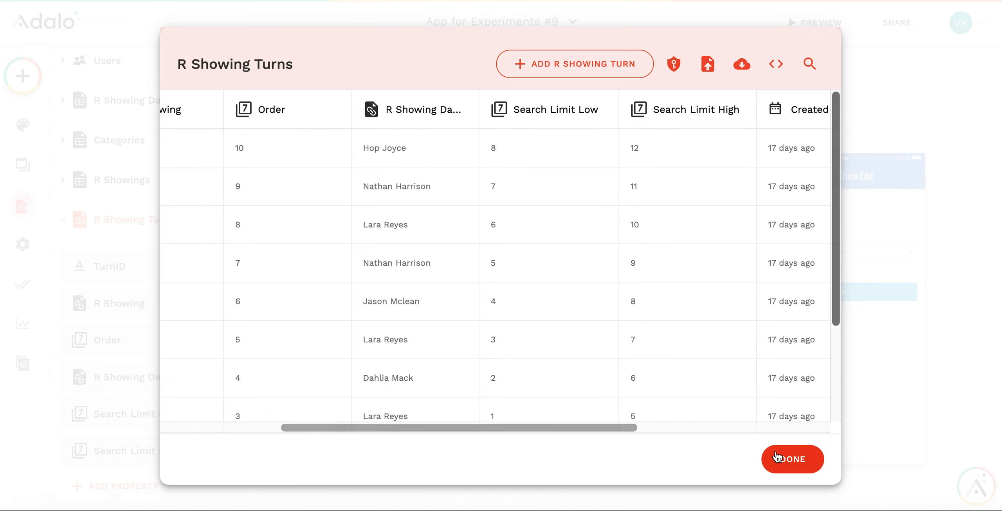
# - Close the R Showing Turns records and review the list settings and click action of the showings list on the Dancers and Showings screen
pyautogui.click(793, 460)
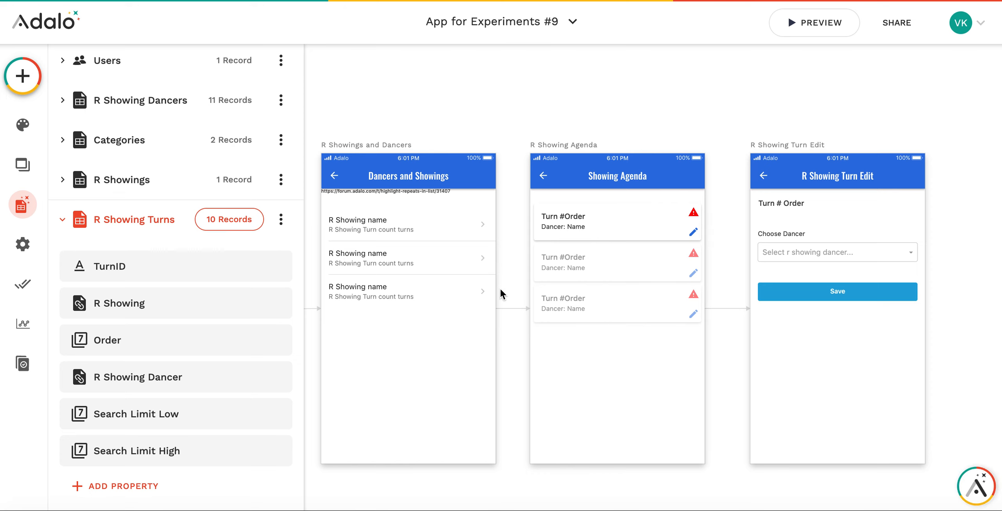
pyautogui.hscroll(-2, 500, 290)
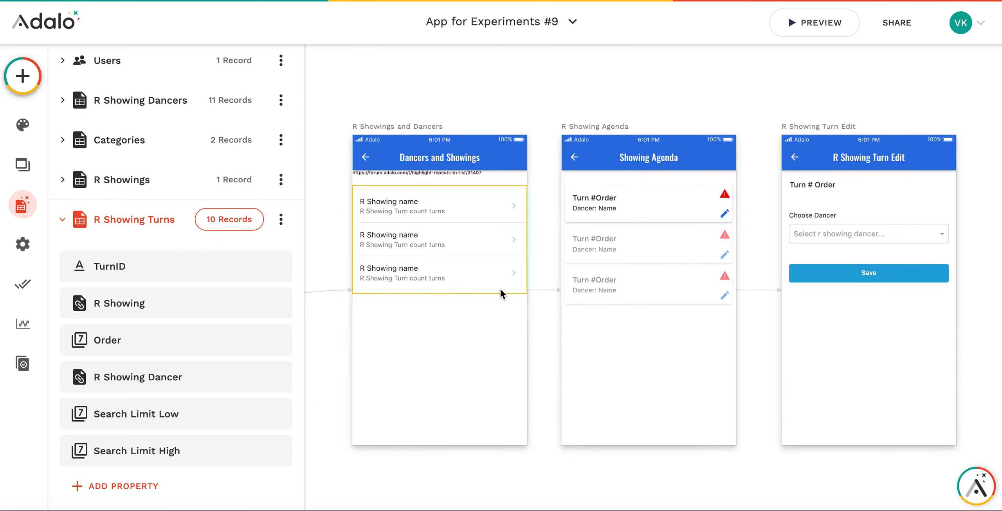
pyautogui.click(482, 270)
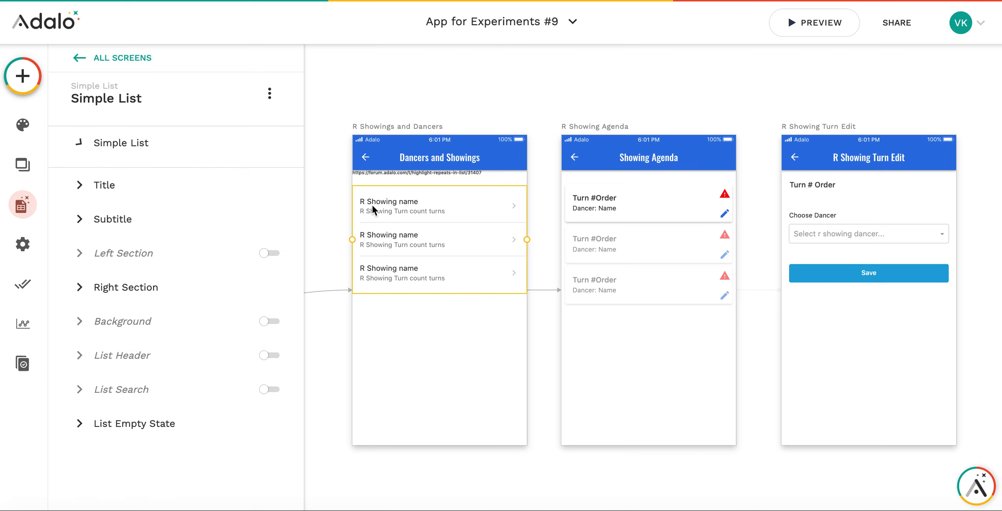
pyautogui.scroll(-5, 198, 279)
pyautogui.scroll(-3, 195, 280)
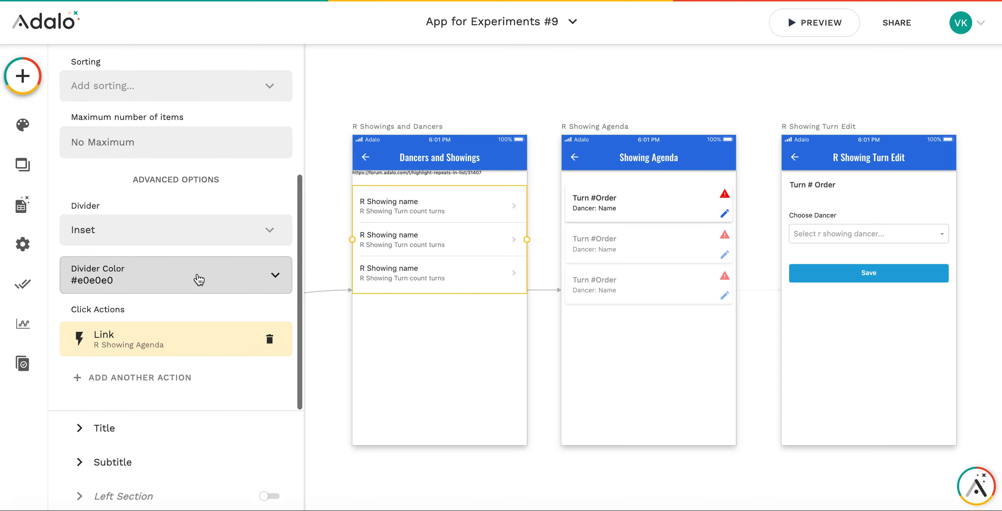
pyautogui.hscroll(2, 546, 248)
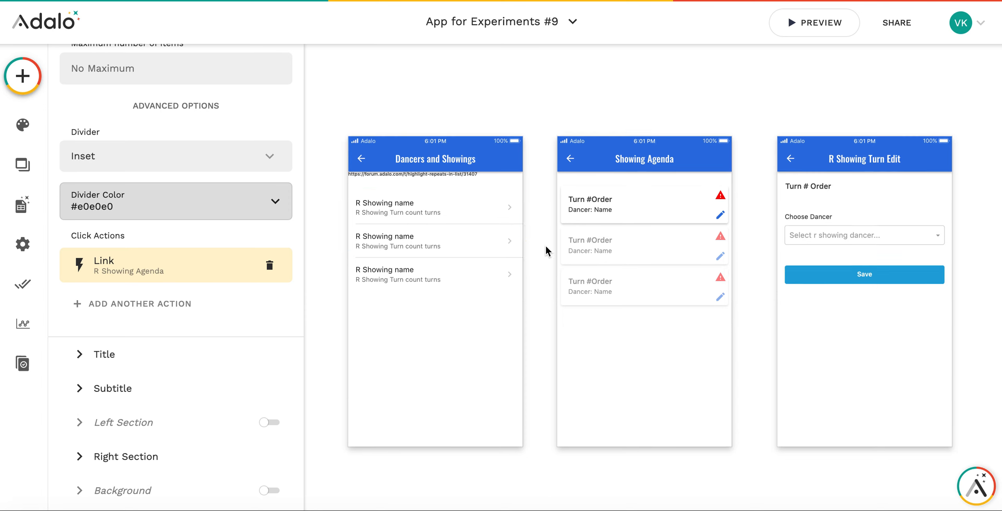
# - Review the filter and sorting of the turns list on the Showing Agenda screen, and the click action of its edit icon
pyautogui.click(605, 268)
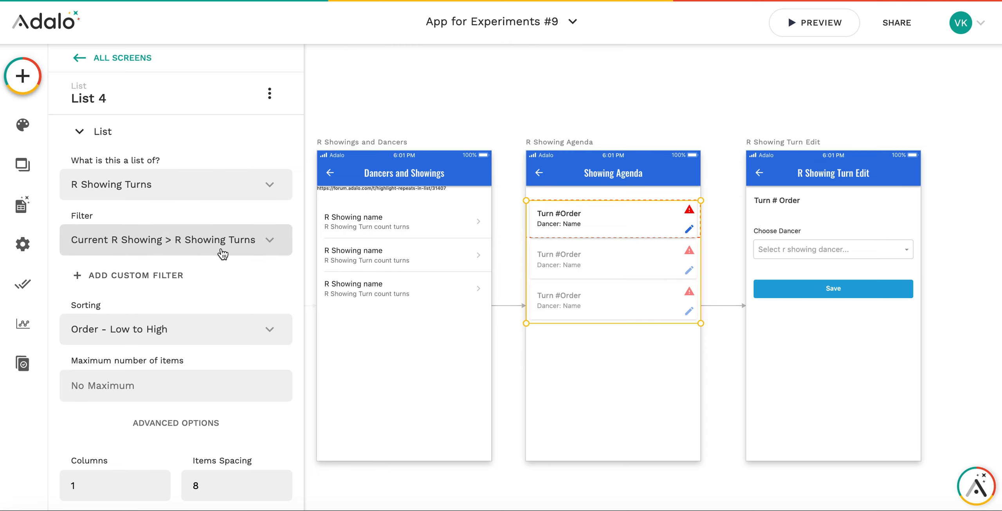
pyautogui.scroll(-3, 144, 318)
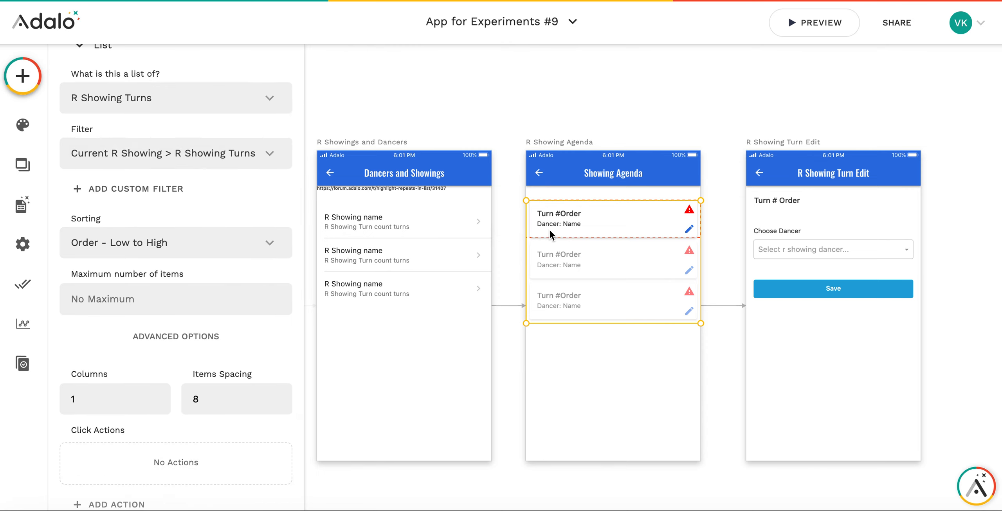
pyautogui.click(689, 230)
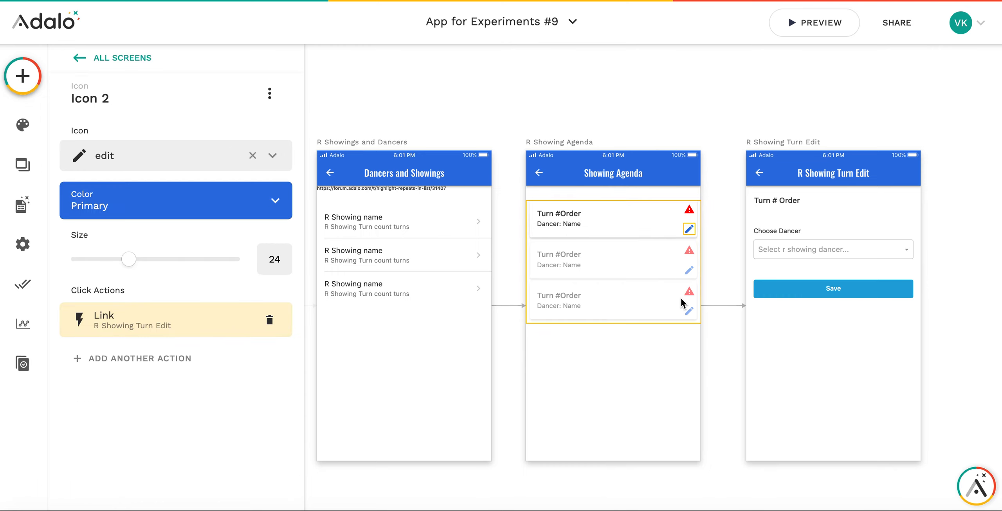
# - Examine the fields and submit button actions of the form on the R Showing Turn Edit screen, and deselect it
pyautogui.click(818, 246)
pyautogui.click(168, 283)
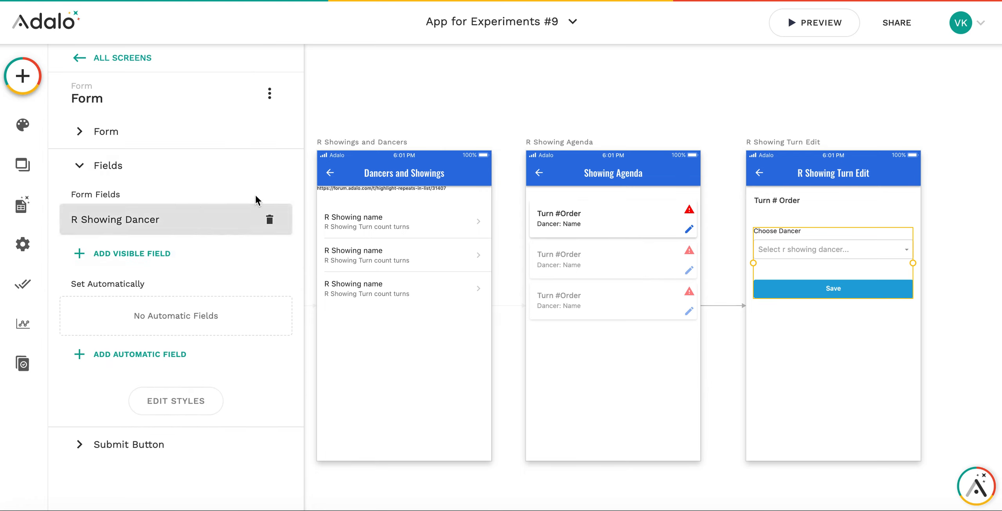
pyautogui.click(152, 445)
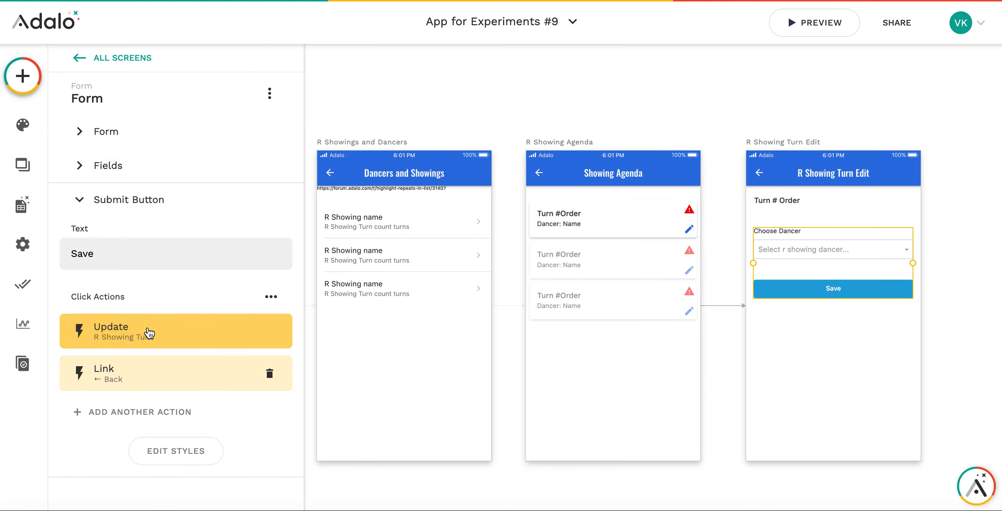
pyautogui.click(141, 172)
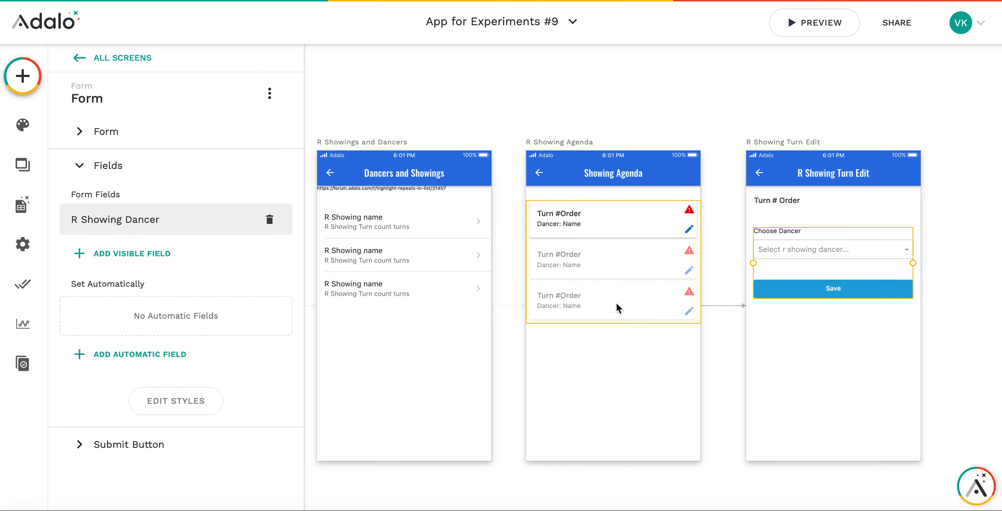
pyautogui.hscroll(2, 682, 395)
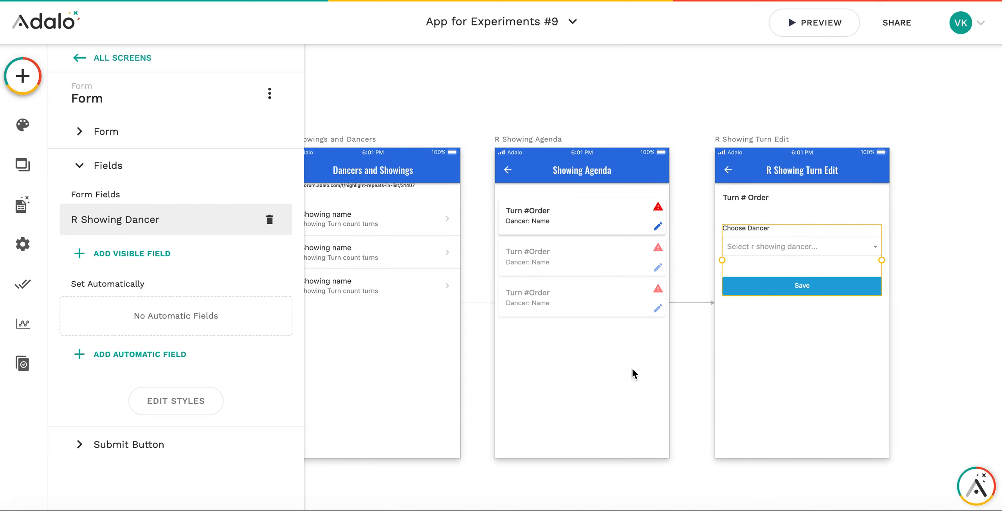
pyautogui.click(641, 347)
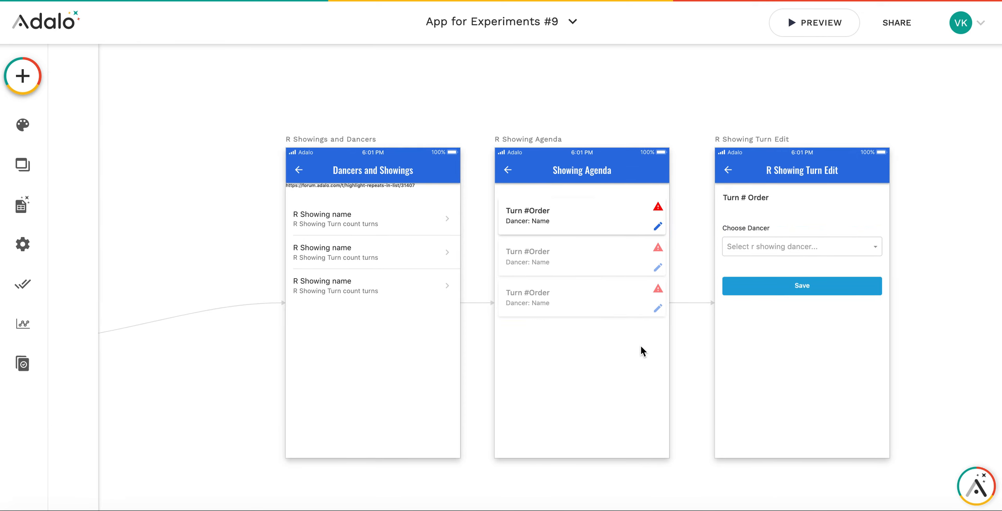
# - Examine the visibility condition, custom filters and count comparison of the warning icon in the Showing Agenda's turns list
pyautogui.click(616, 216)
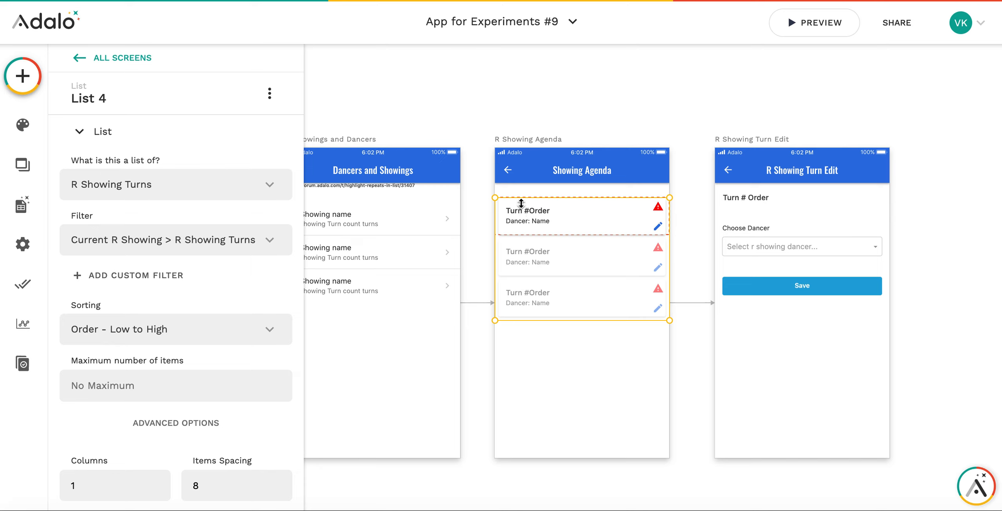
pyautogui.click(658, 207)
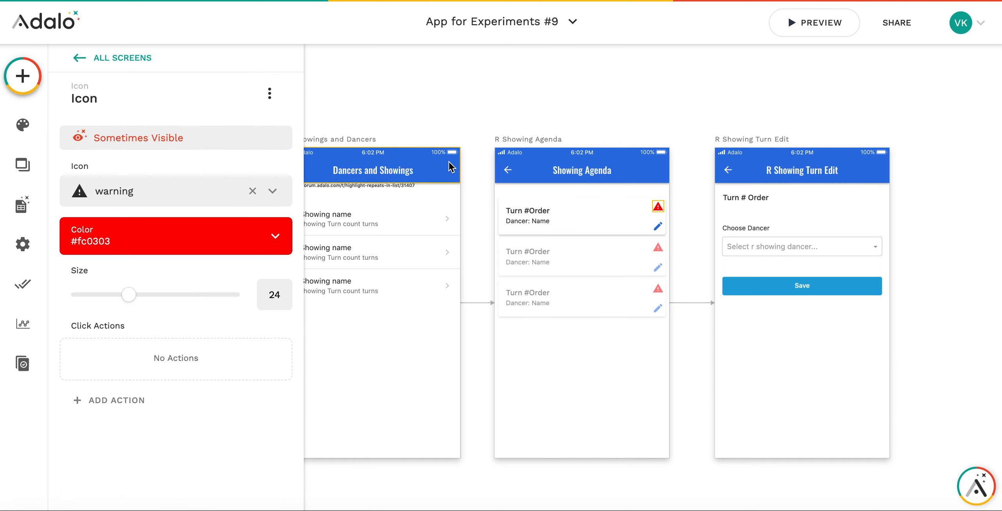
pyautogui.click(167, 153)
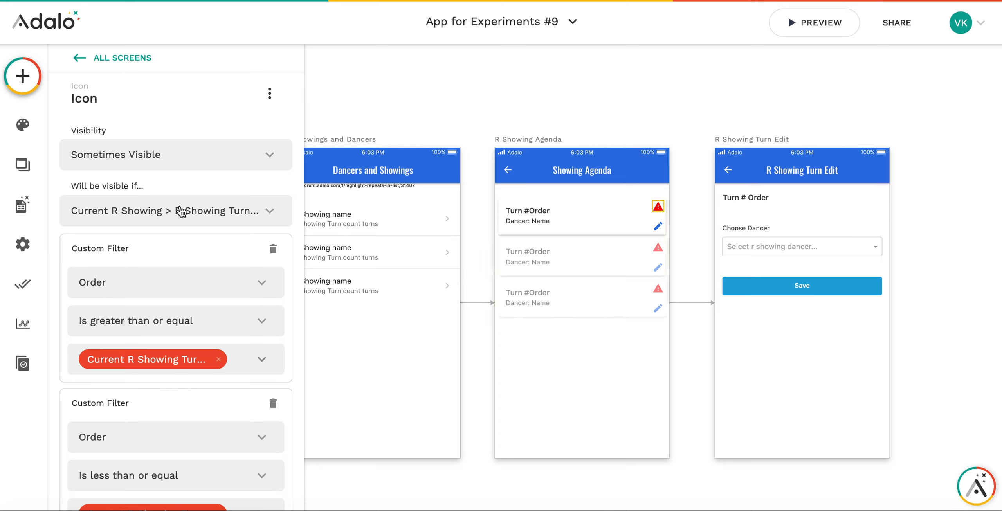
pyautogui.scroll(-2, 179, 211)
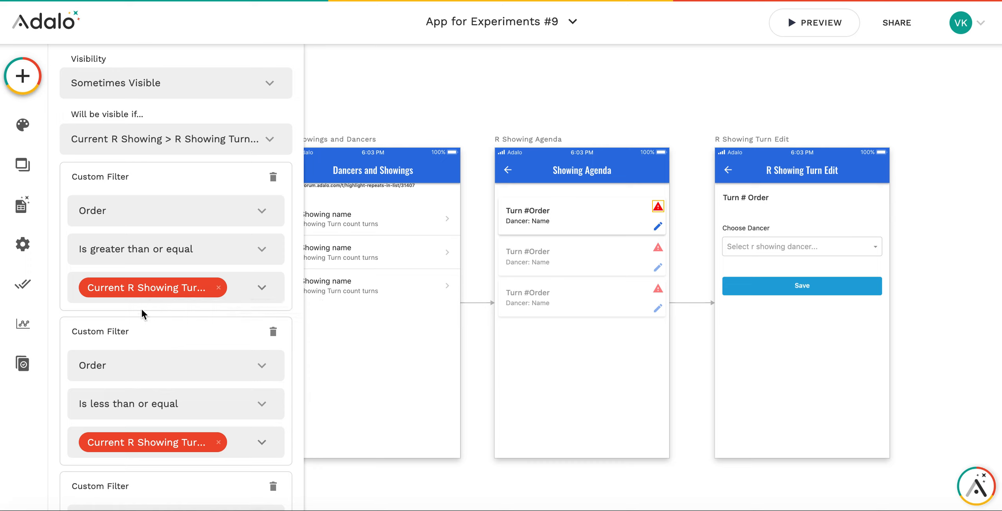
pyautogui.scroll(-1, 123, 373)
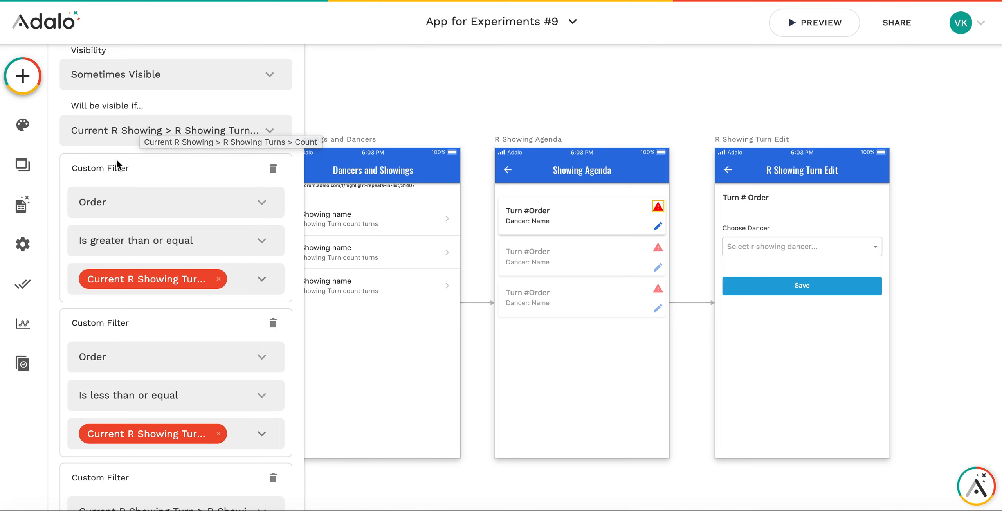
pyautogui.scroll(-2, 140, 321)
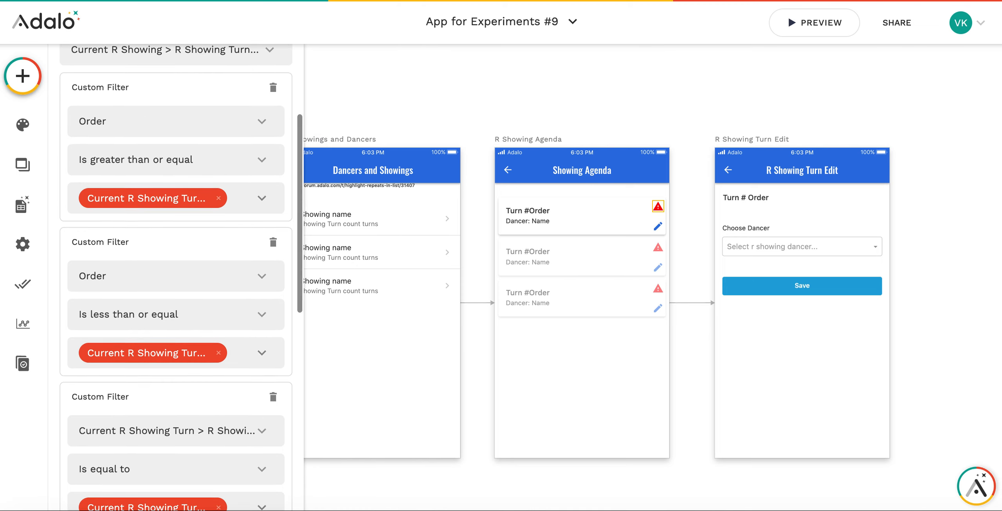
pyautogui.scroll(-3, 157, 332)
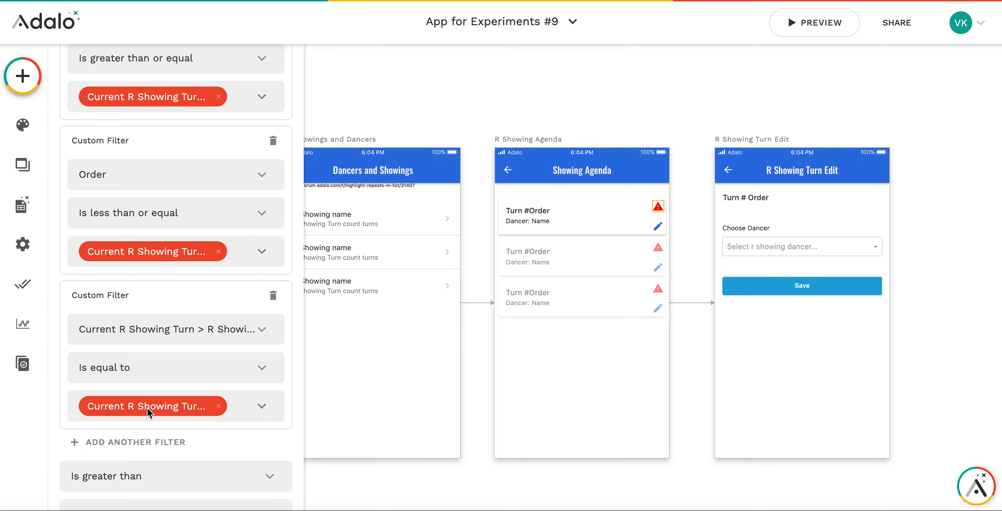
pyautogui.scroll(-3, 147, 408)
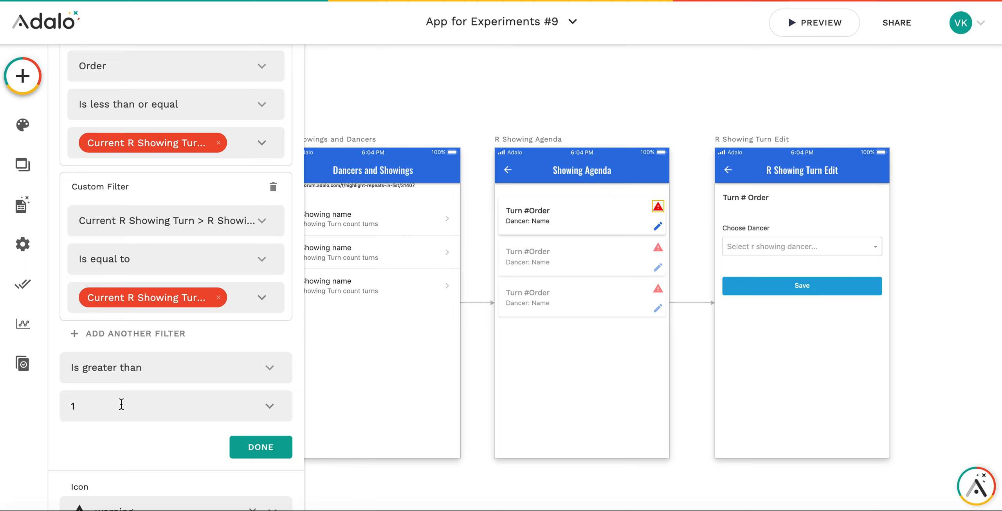
pyautogui.scroll(-5, 122, 404)
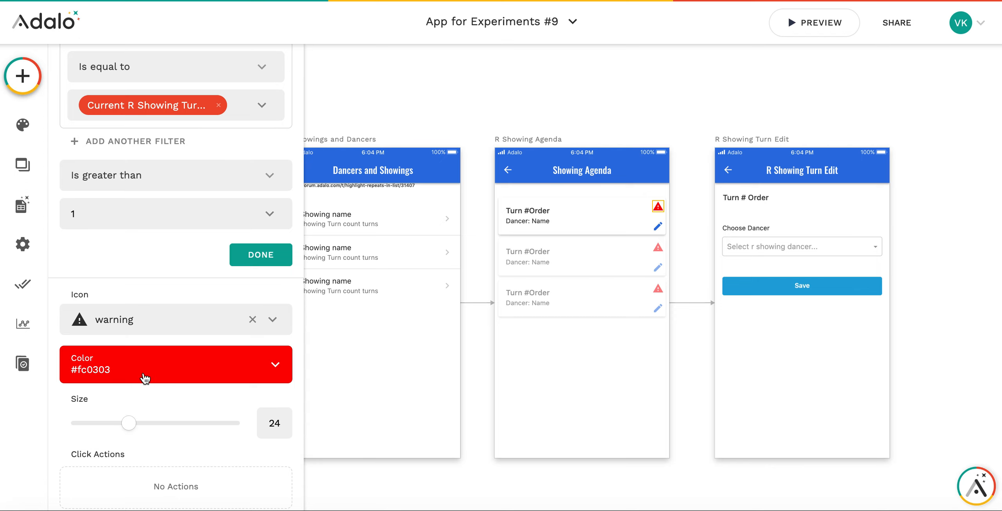
pyautogui.scroll(-1, 146, 377)
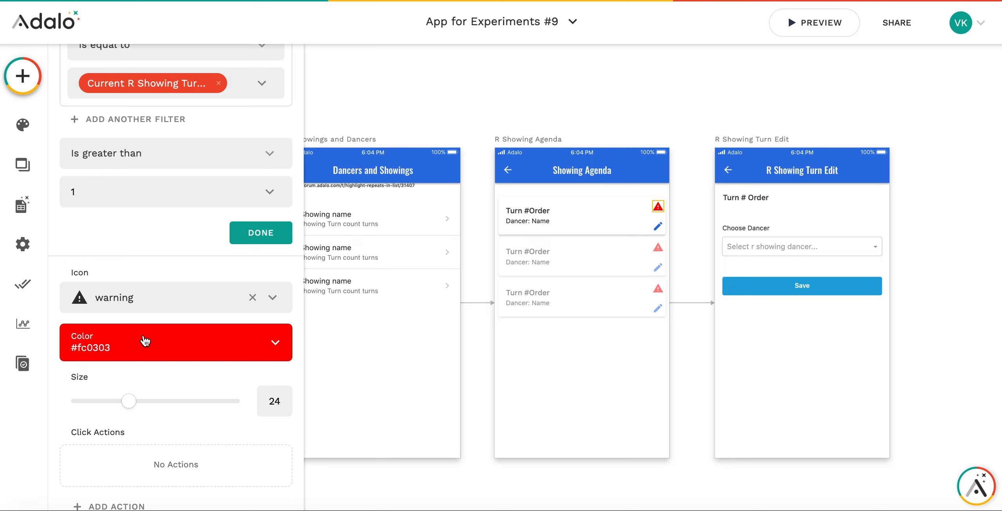
pyautogui.scroll(10, 144, 341)
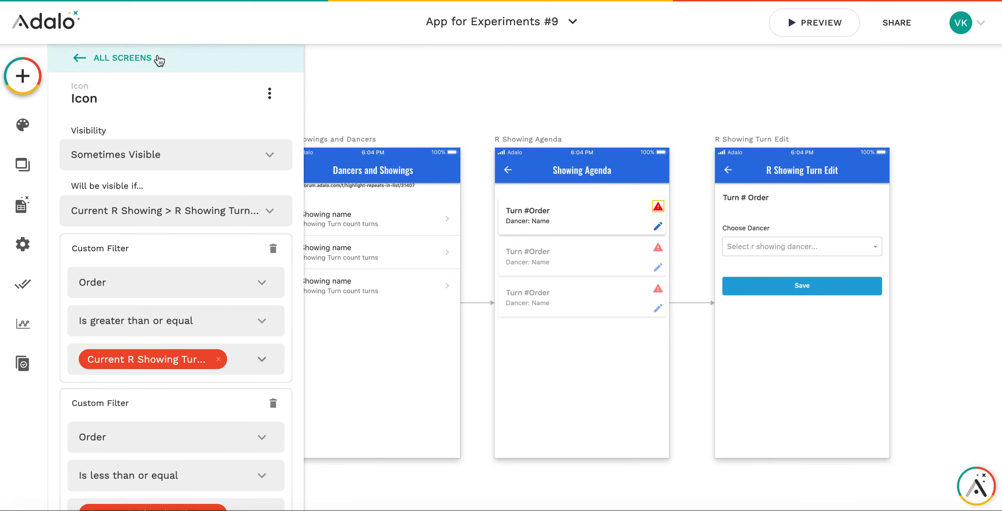
# - Preview the app and open the showing's agenda from the Dancers and Showings screen
pyautogui.click(821, 22)
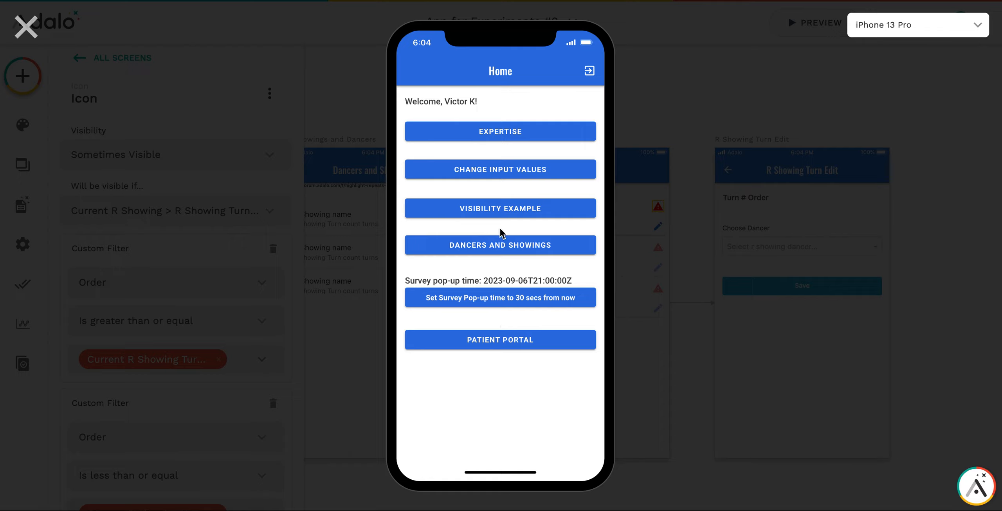
pyautogui.click(496, 256)
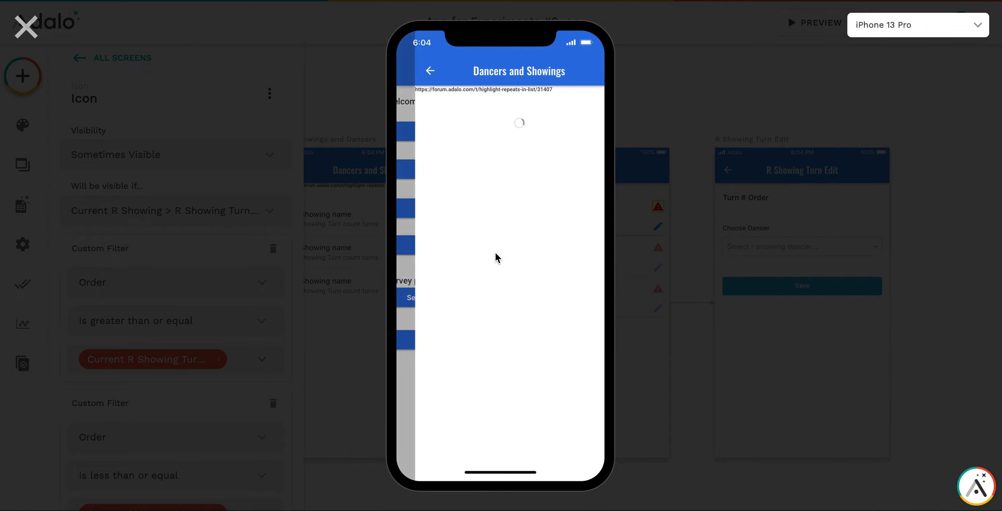
pyautogui.click(511, 130)
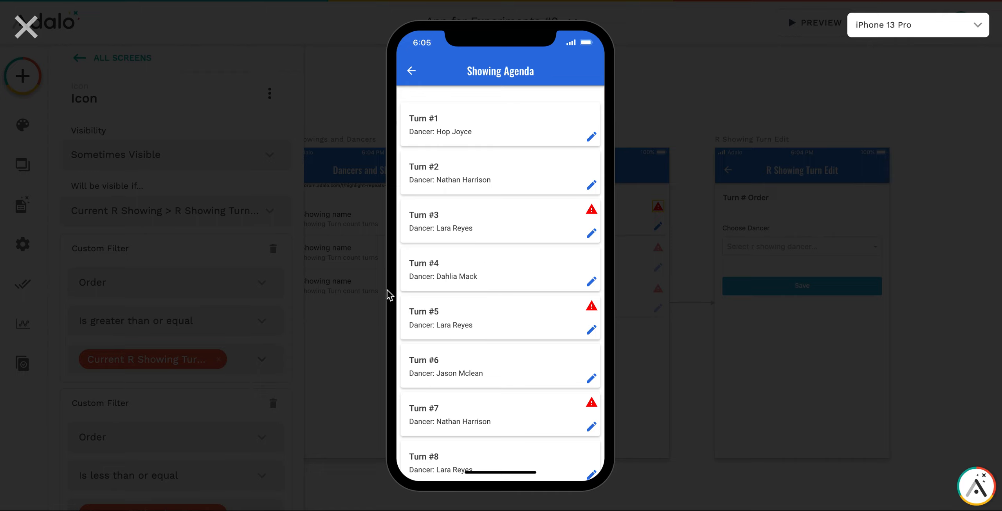
# - Assign turn 2's dancer to turn 5, save the change, and check the warning icons throughout the agenda
pyautogui.click(592, 332)
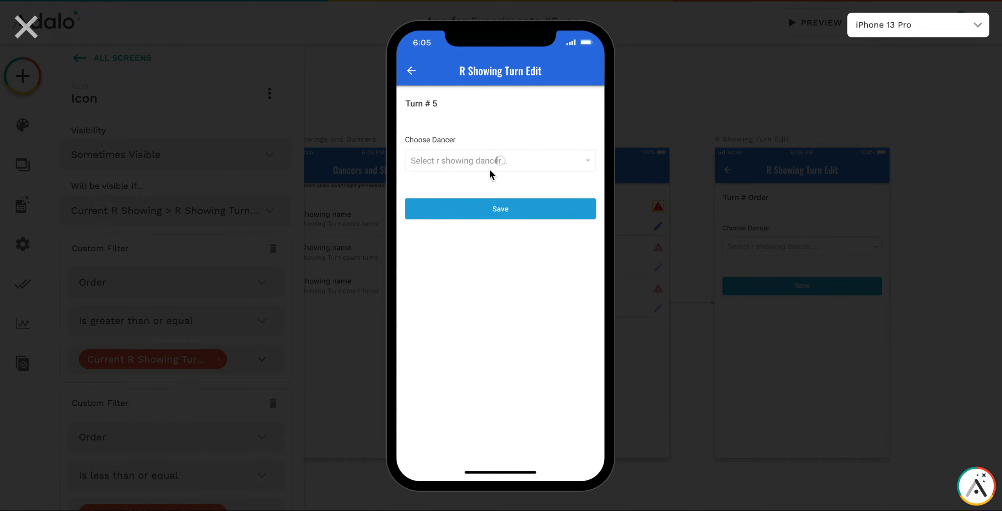
pyautogui.click(488, 162)
pyautogui.click(484, 177)
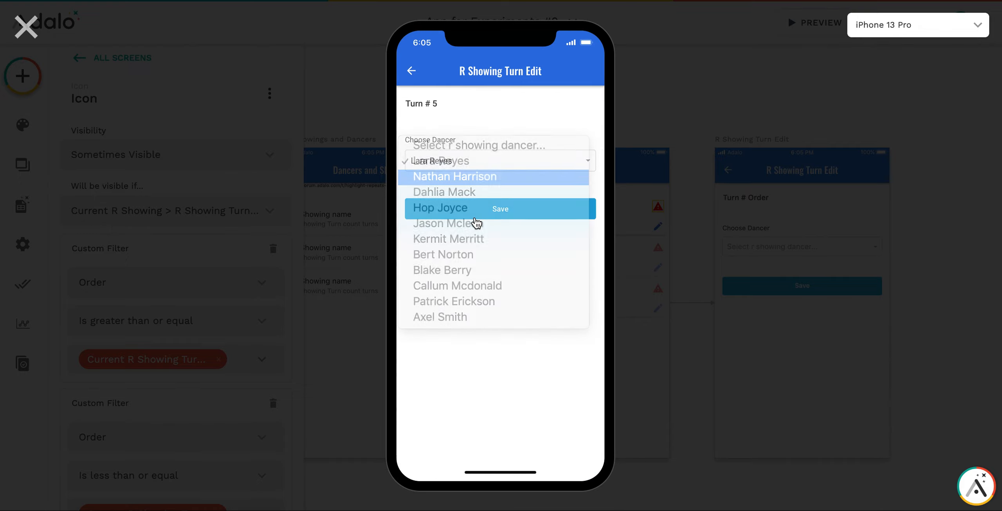
pyautogui.click(476, 217)
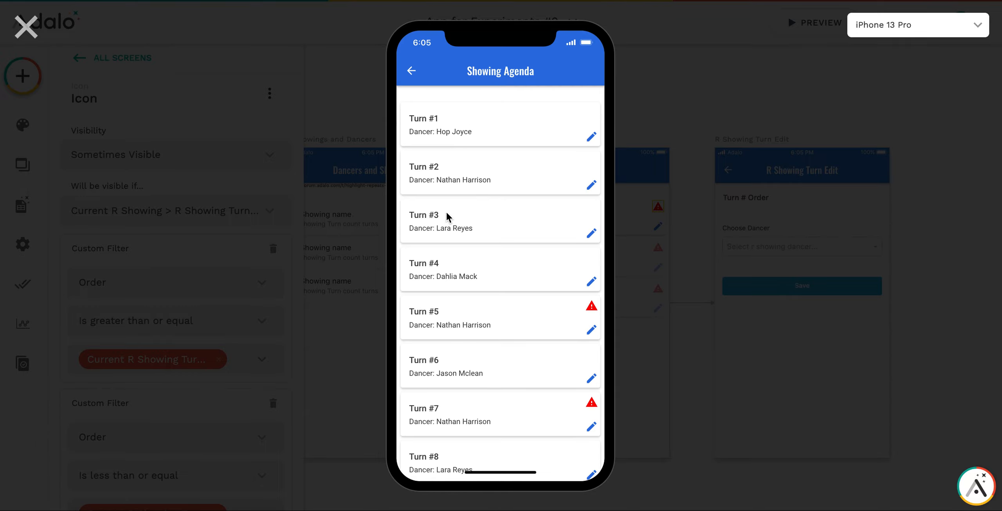
pyautogui.scroll(-2, 461, 331)
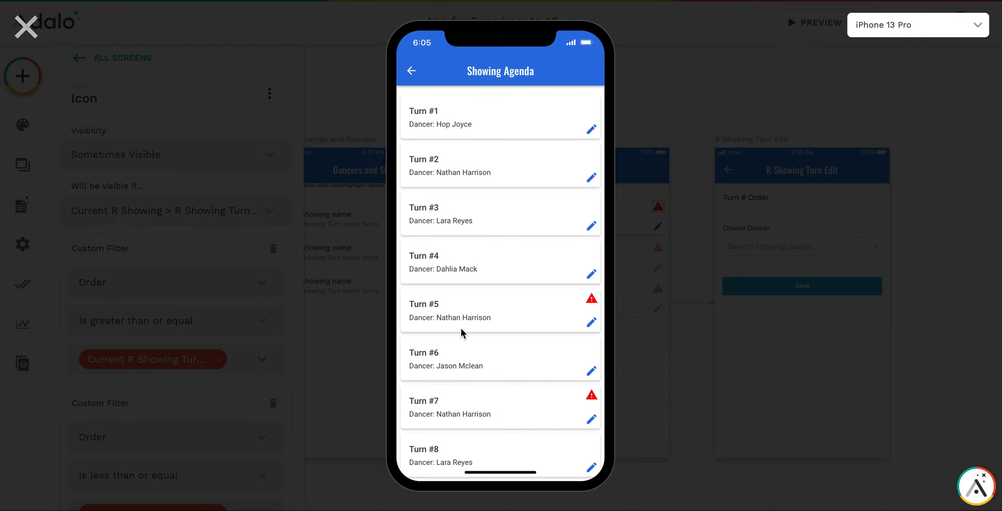
pyautogui.scroll(4, 467, 201)
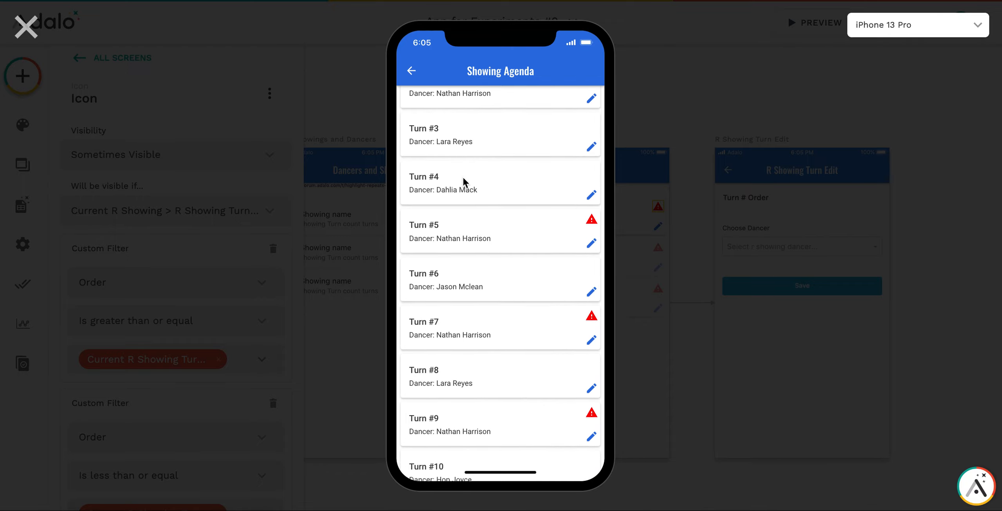
pyautogui.scroll(-1, 464, 176)
pyautogui.scroll(1, 463, 177)
pyautogui.scroll(-2, 470, 203)
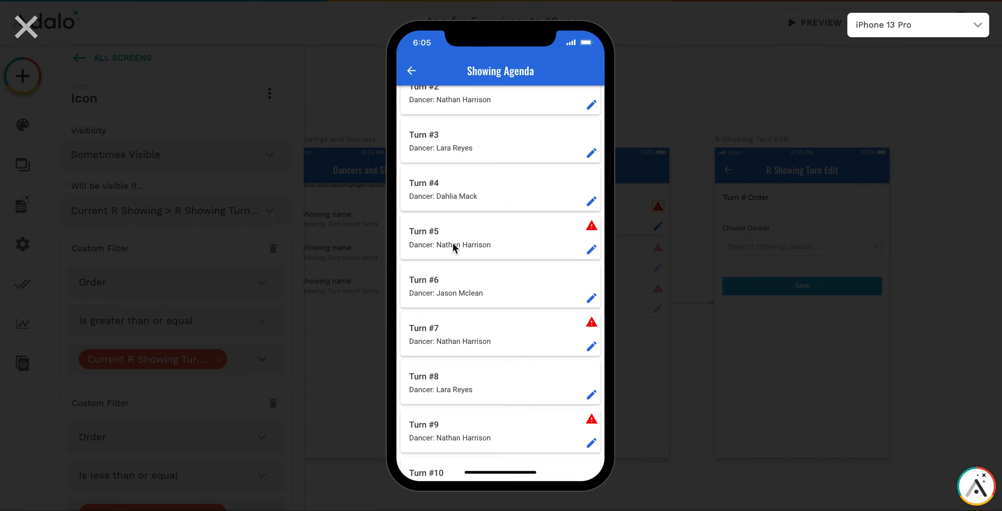
pyautogui.scroll(1, 452, 243)
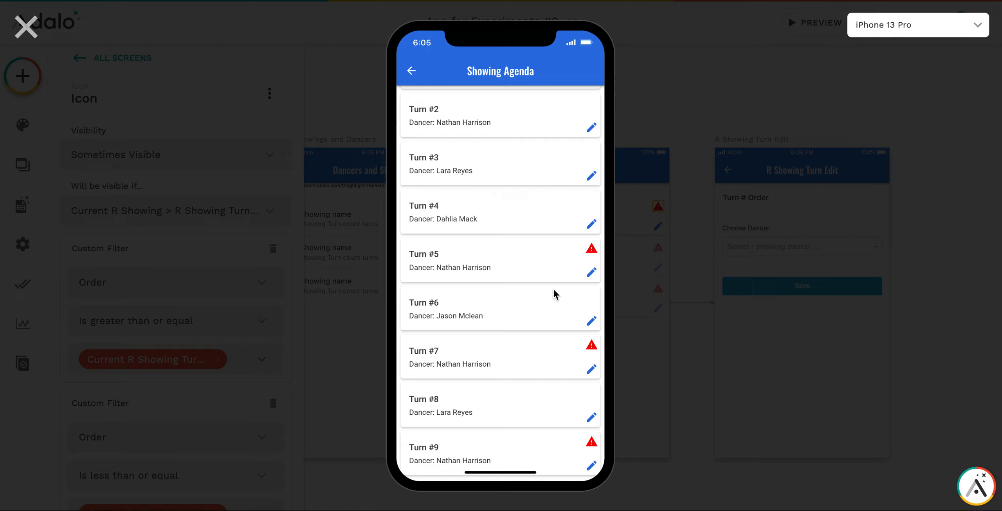
# - Assign turn 1's dancer to turn 7, save the change, and check the whole agenda for repeat warnings
pyautogui.click(592, 371)
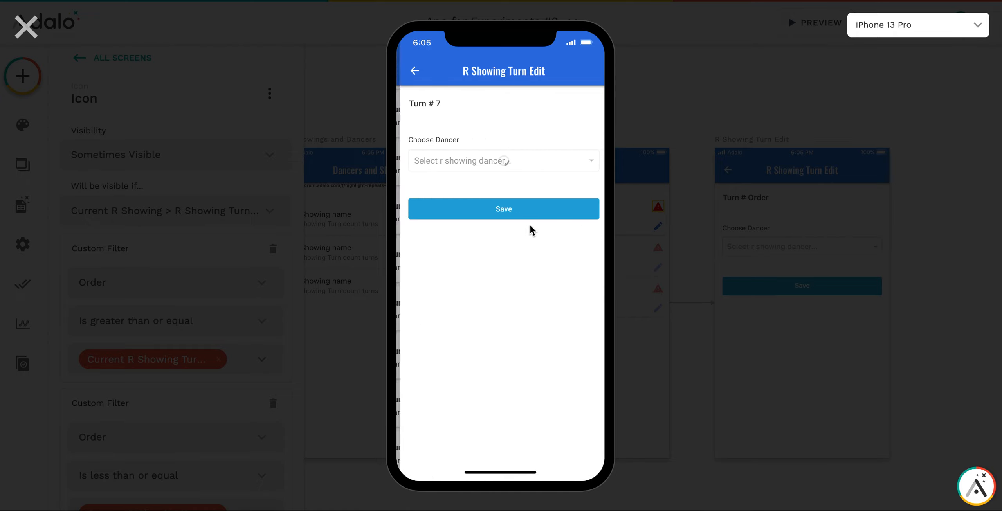
pyautogui.click(468, 158)
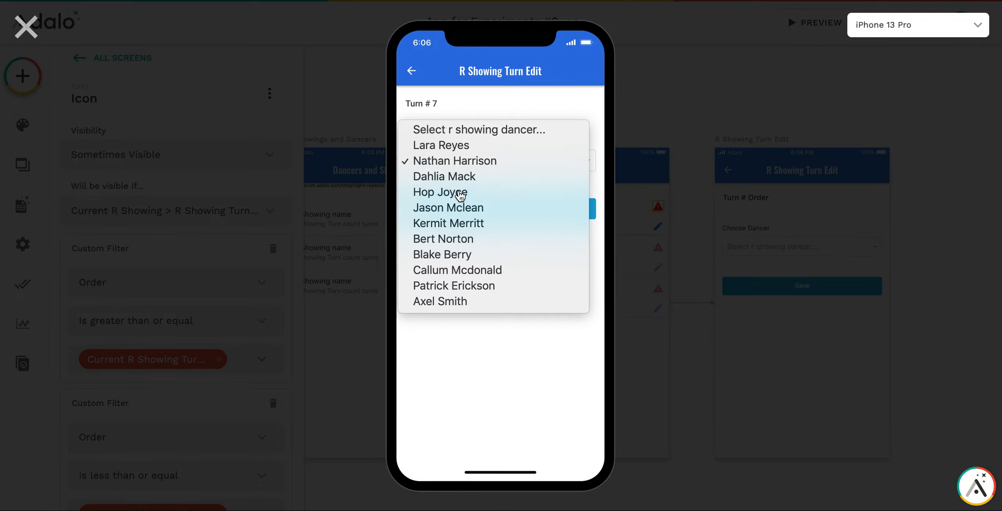
pyautogui.click(469, 193)
pyautogui.click(472, 216)
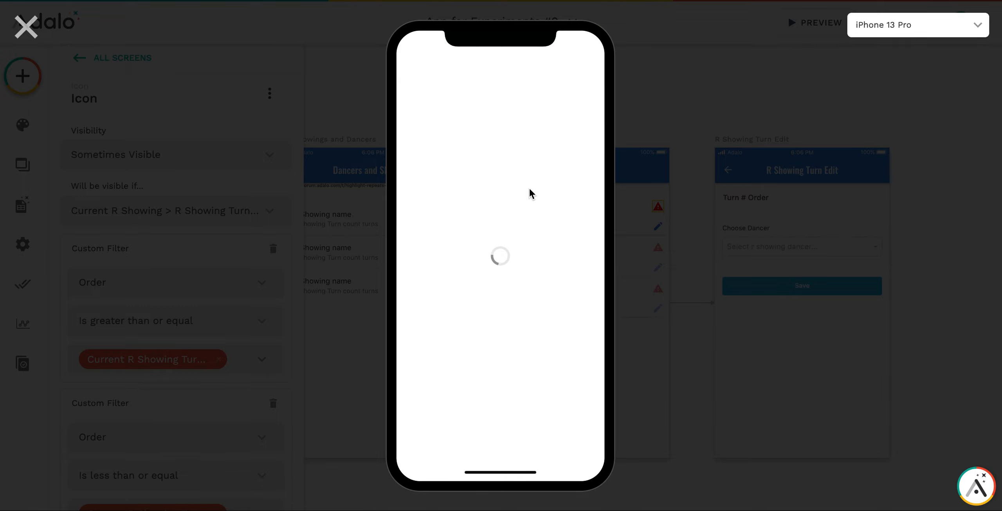
pyautogui.scroll(-3, 529, 328)
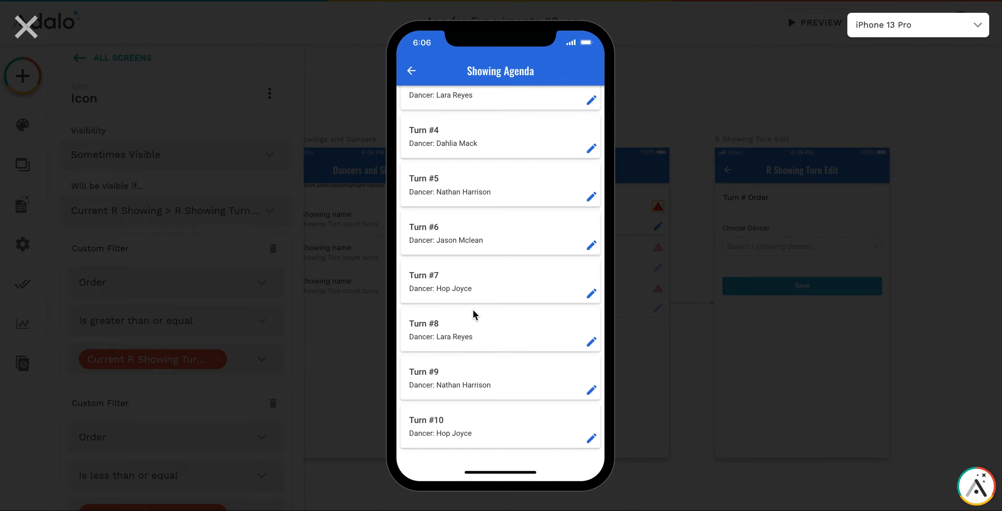
pyautogui.scroll(3, 473, 310)
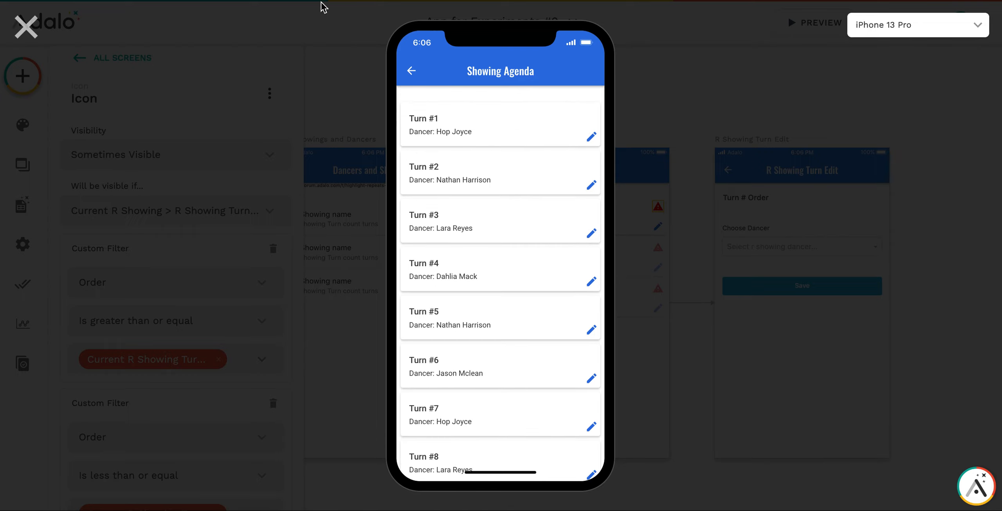